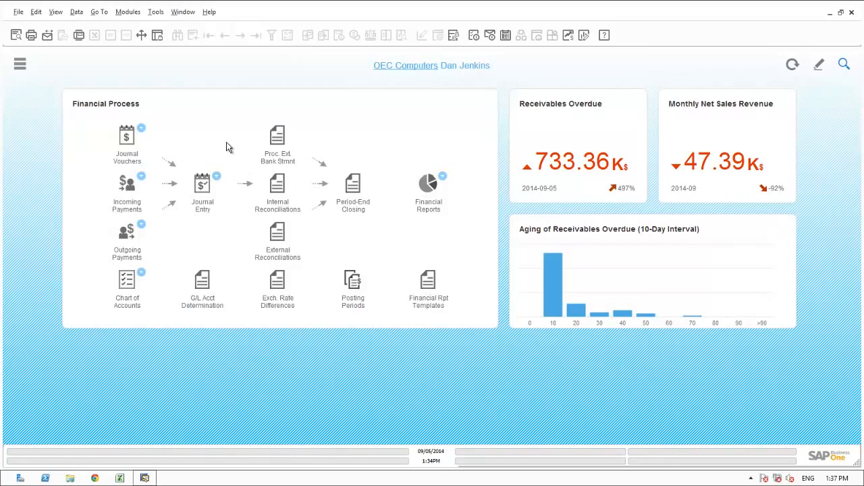
Open the Chart of Accounts and examine the Cash at Bank - Checking account and its currency options
{"action": "left_click", "coordinate": [125, 280]}
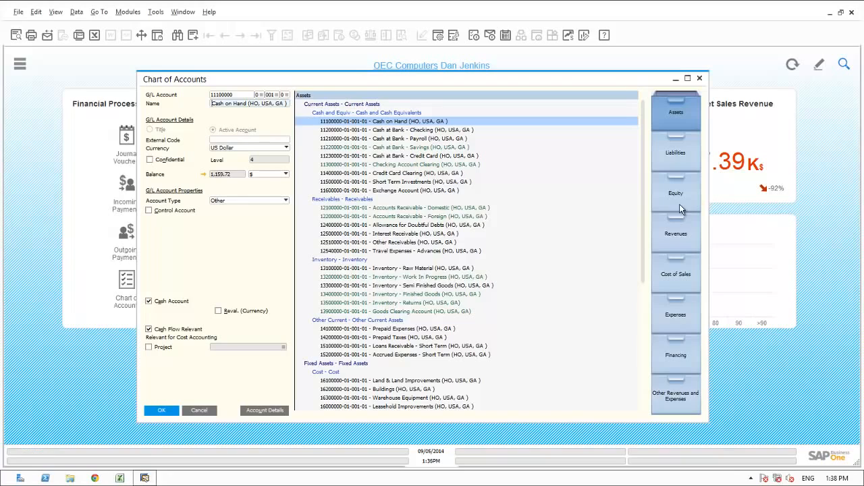
{"action": "left_click", "coordinate": [383, 130]}
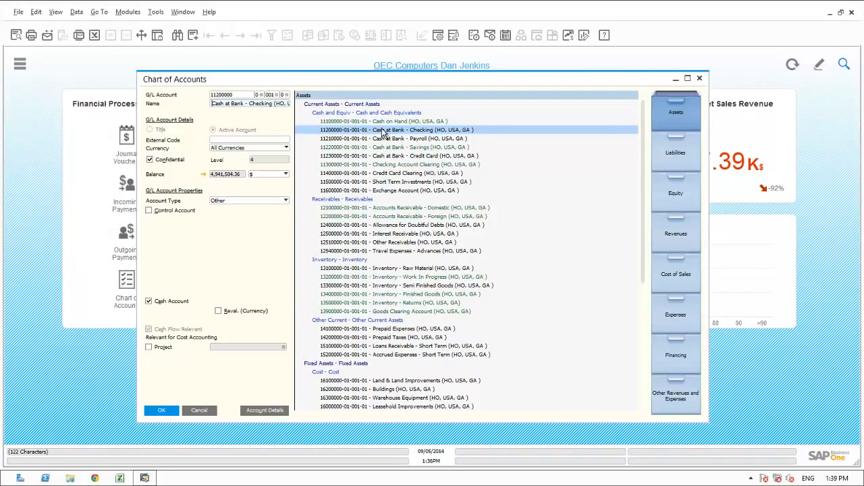
{"action": "left_click", "coordinate": [235, 149]}
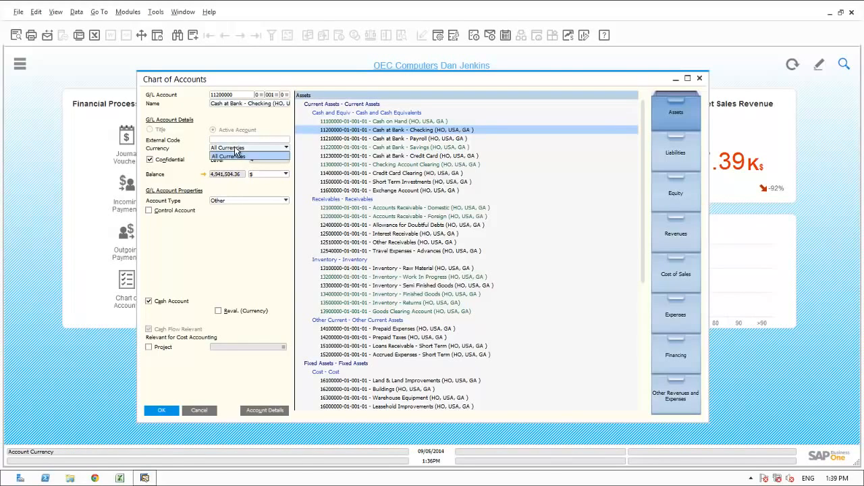
{"action": "left_click", "coordinate": [235, 149]}
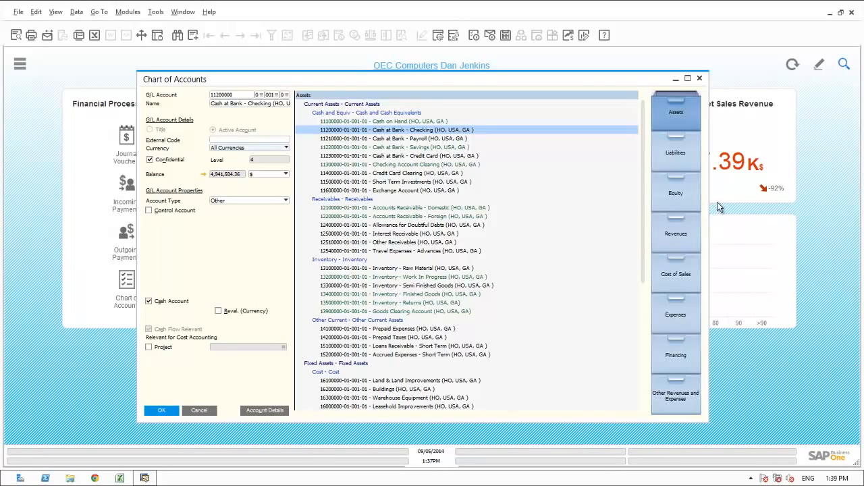
View the details of the Sales Revenue HANA Servers account under Revenues and the COGS HANA Servers account under Cost of Sales
{"action": "left_click", "coordinate": [677, 232]}
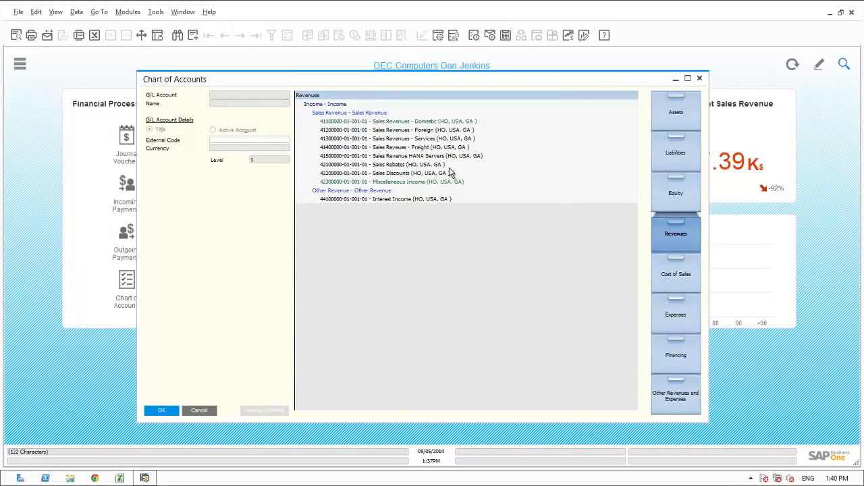
{"action": "left_click", "coordinate": [413, 156]}
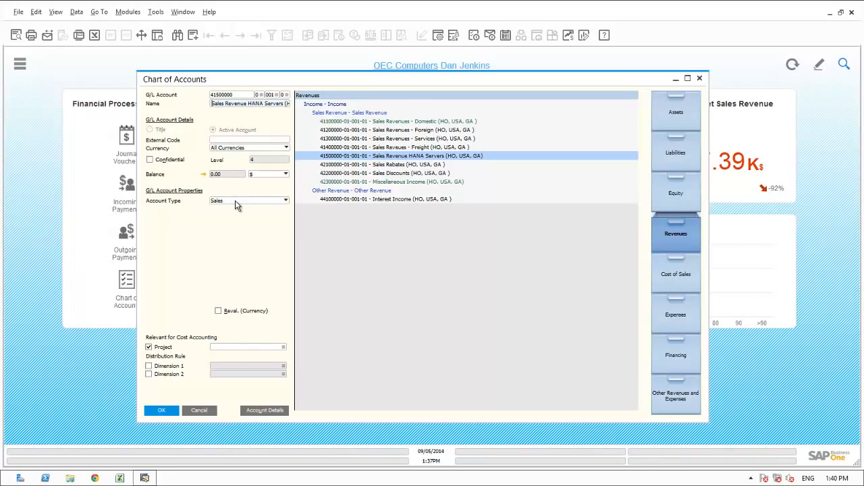
{"action": "left_click", "coordinate": [679, 282]}
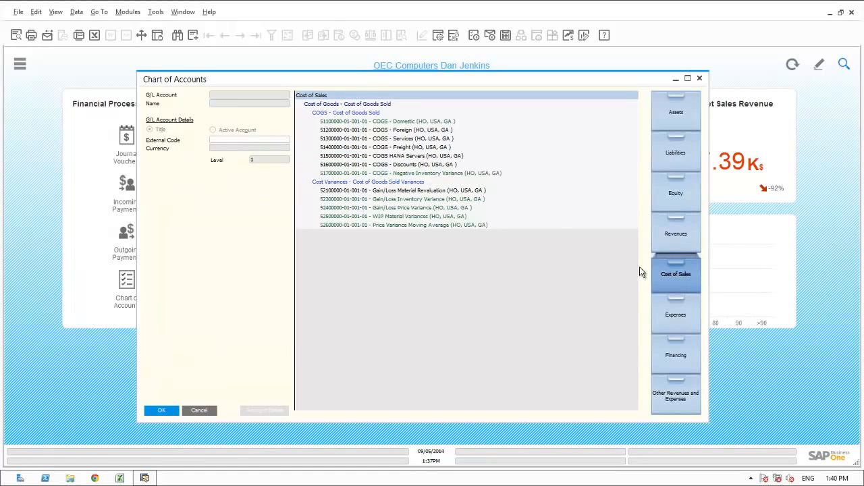
{"action": "left_click", "coordinate": [394, 156]}
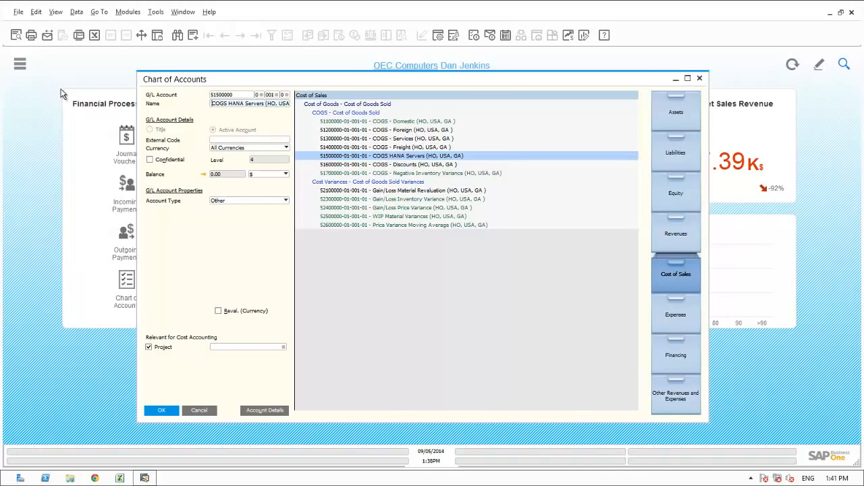
Look up the Item Groups setup and inspect the revenue and cost of goods sold accounts assigned to the HANA Servers group
{"action": "left_click", "coordinate": [20, 66]}
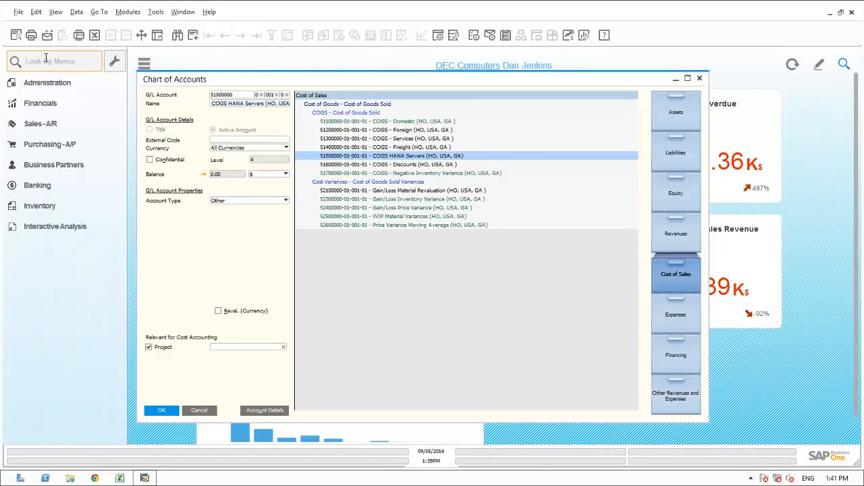
{"action": "type", "text": "item group"}
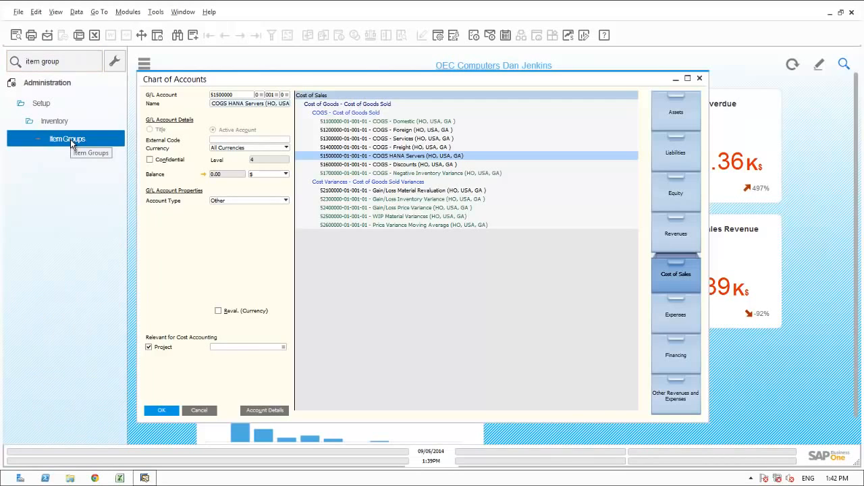
{"action": "left_click", "coordinate": [70, 139]}
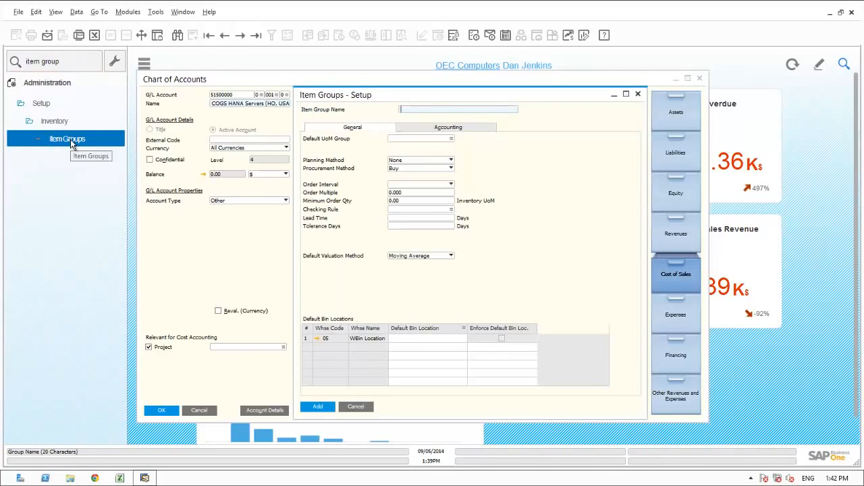
{"action": "left_click", "coordinate": [416, 127]}
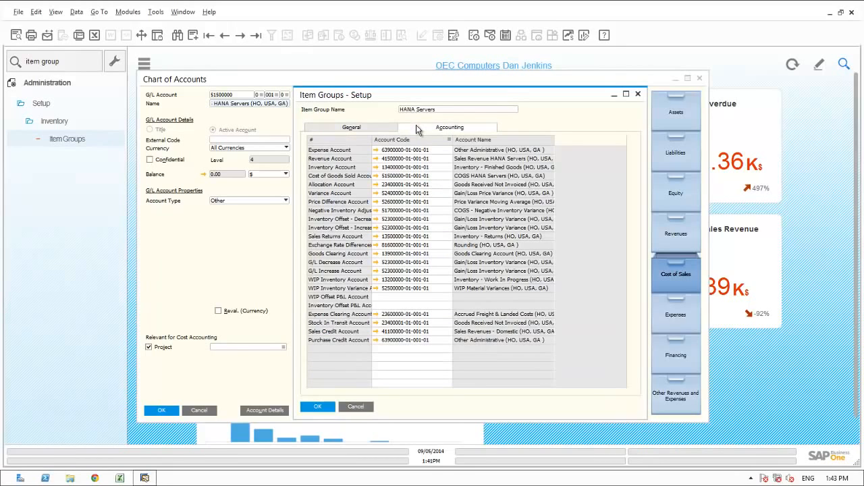
{"action": "left_click", "coordinate": [405, 161]}
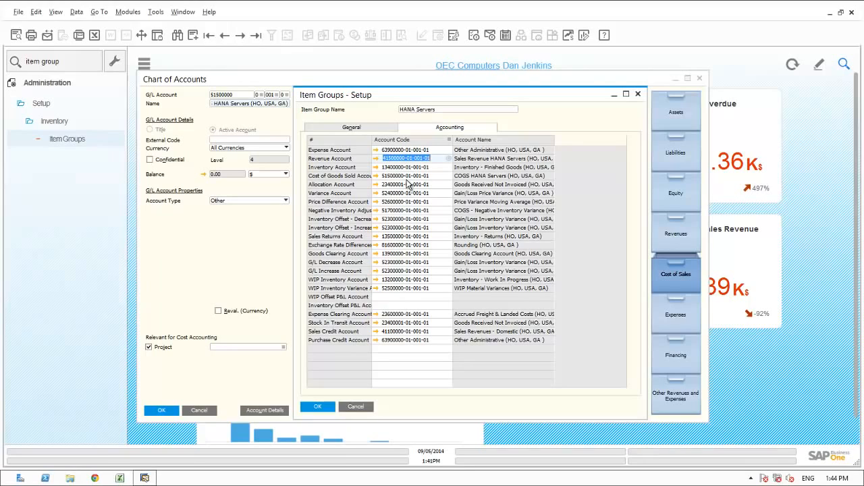
{"action": "left_click", "coordinate": [407, 175]}
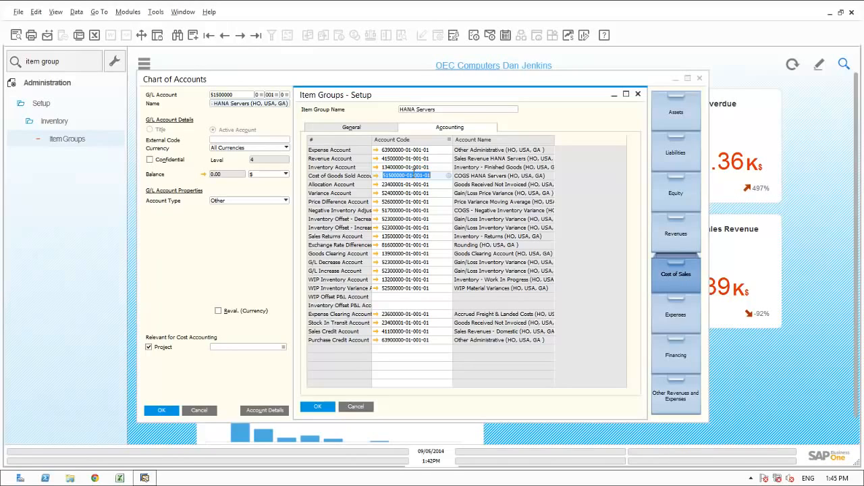
Search the company data for "HANA Server" and narrow the results to Item master data
{"action": "left_click", "coordinate": [844, 63]}
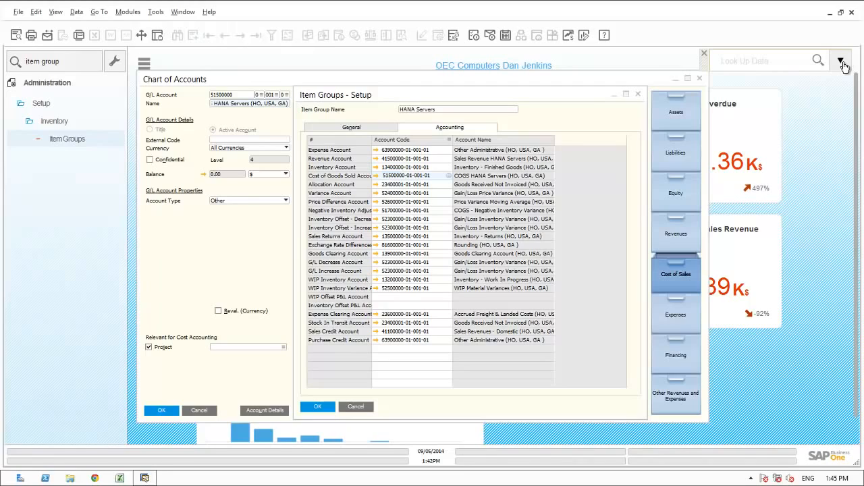
{"action": "left_click", "coordinate": [729, 58]}
{"action": "type", "text": "HANA Server"}
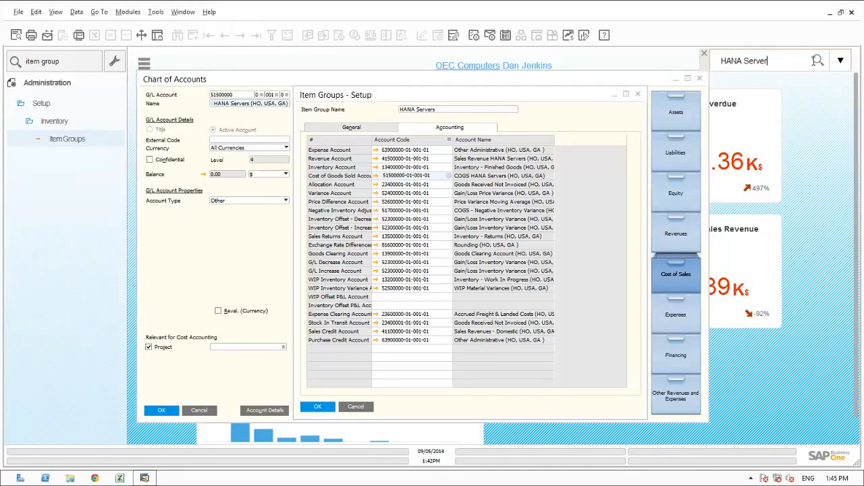
{"action": "left_click", "coordinate": [817, 62]}
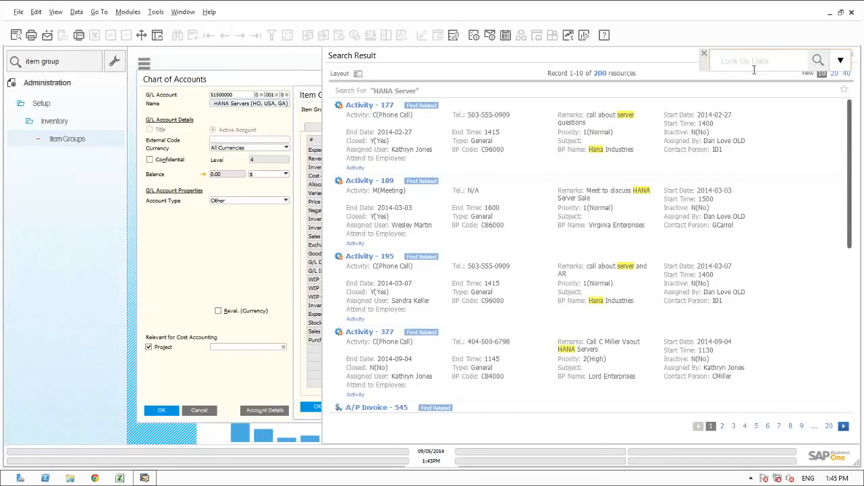
{"action": "left_click", "coordinate": [358, 75]}
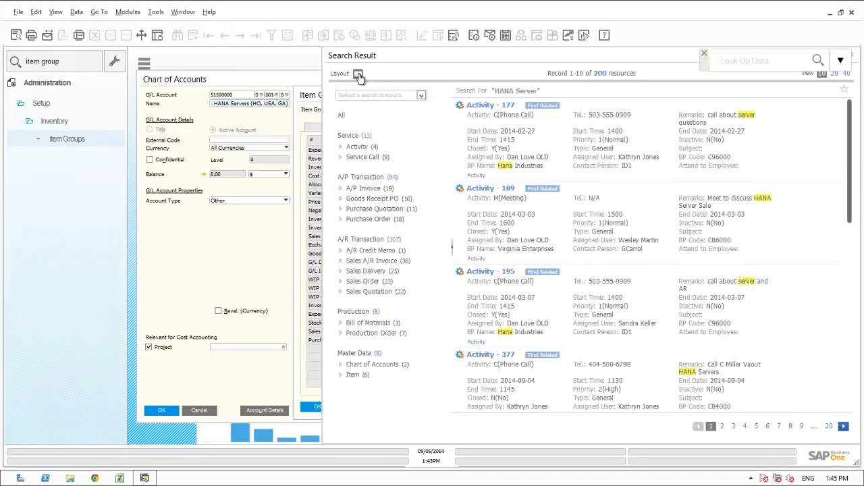
{"action": "left_click", "coordinate": [353, 376]}
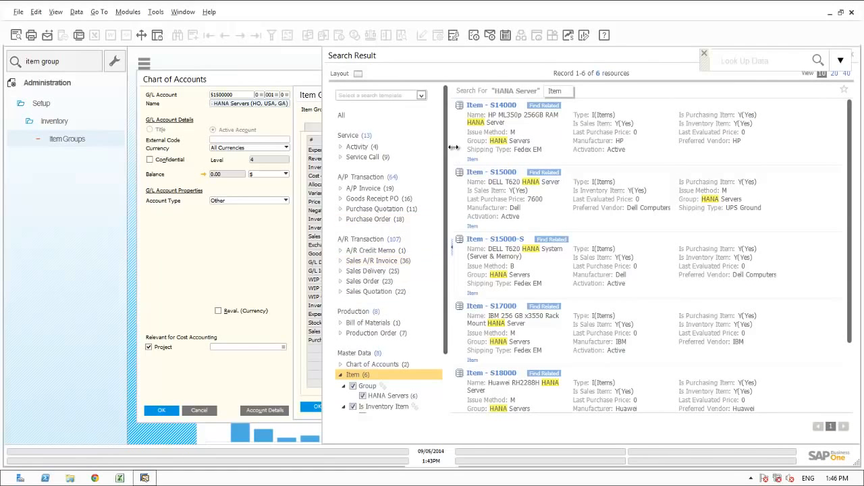
Open item S14000 from the search results to check its item group, and close all open windows
{"action": "mouse_move", "coordinate": [464, 139]}
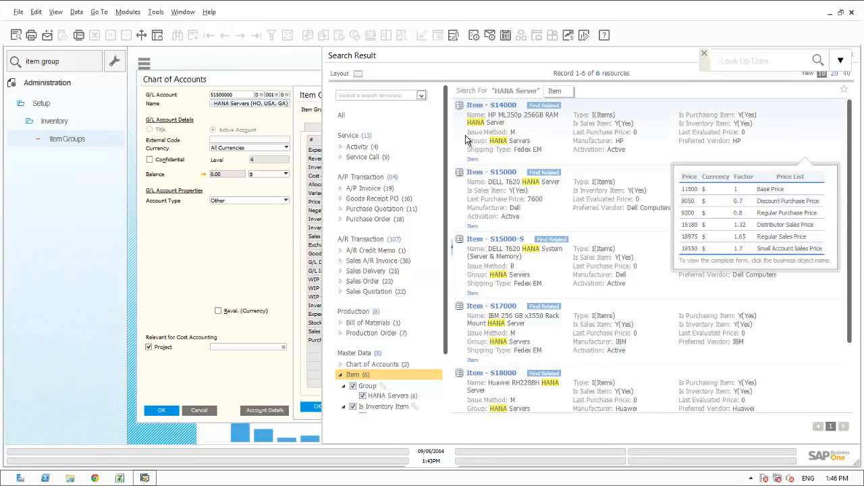
{"action": "mouse_move", "coordinate": [482, 181]}
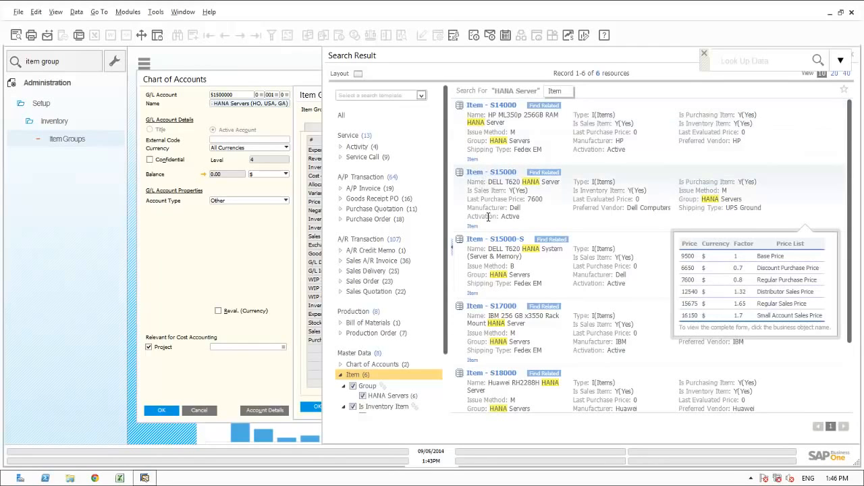
{"action": "mouse_move", "coordinate": [492, 108]}
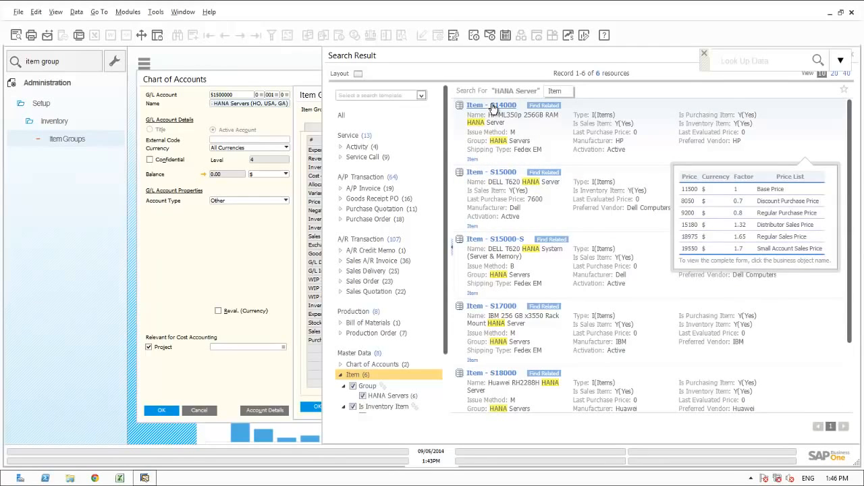
{"action": "left_click", "coordinate": [491, 106]}
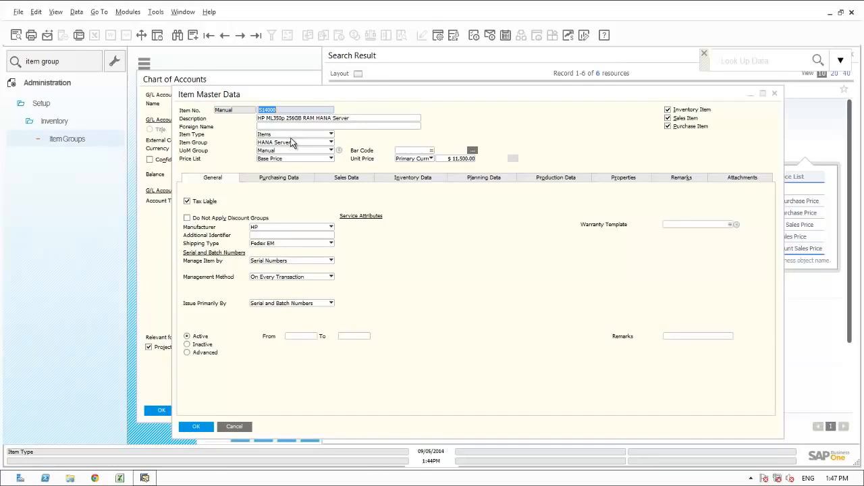
{"action": "left_click", "coordinate": [191, 13]}
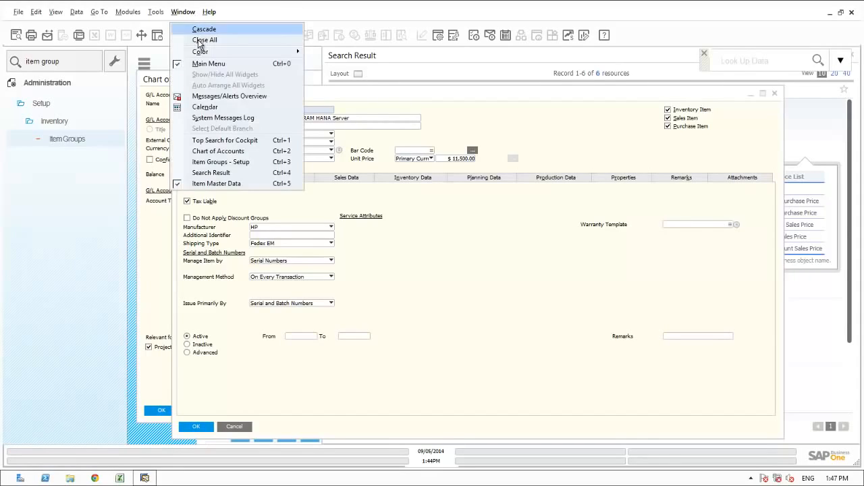
{"action": "left_click", "coordinate": [202, 40]}
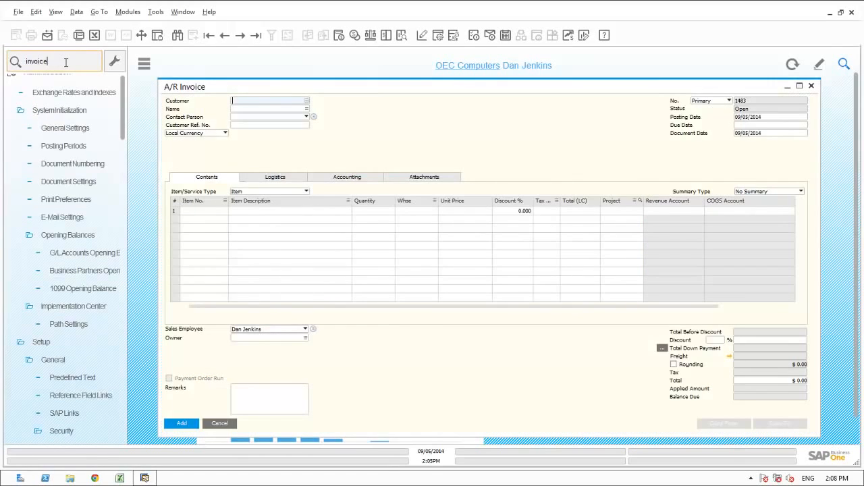
Fill an A/R invoice for Seattle Enterprises with item S15000 to check its revenue and COGS accounts, and cancel the invoice
{"action": "key", "text": "Tab"}
{"action": "left_click", "coordinate": [280, 389]}
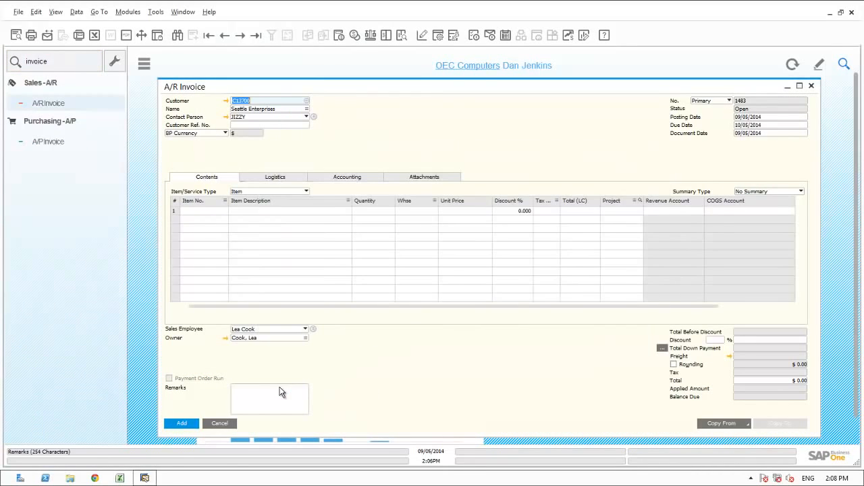
{"action": "left_click", "coordinate": [204, 210]}
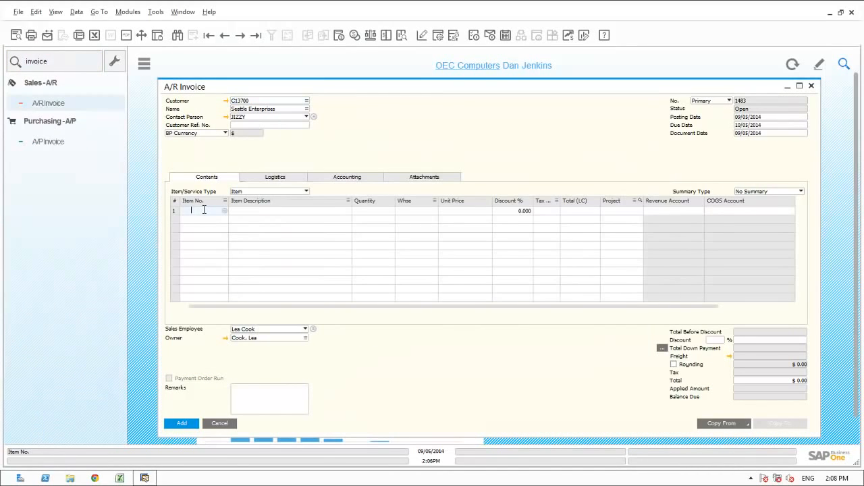
{"action": "type", "text": "S"}
{"action": "key", "text": "Tab"}
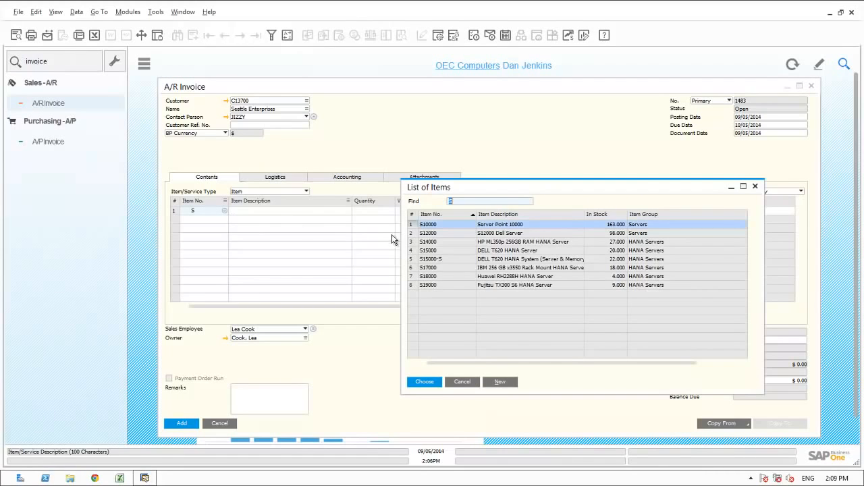
{"action": "double_click", "coordinate": [426, 250]}
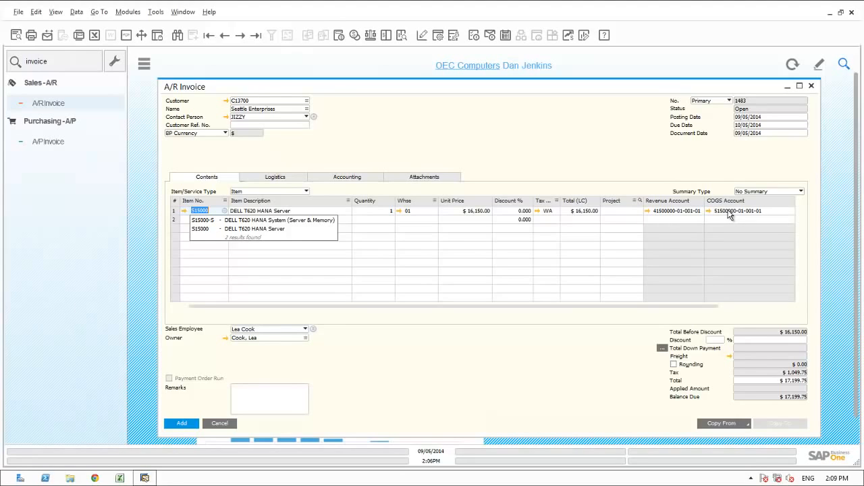
{"action": "left_click", "coordinate": [215, 423]}
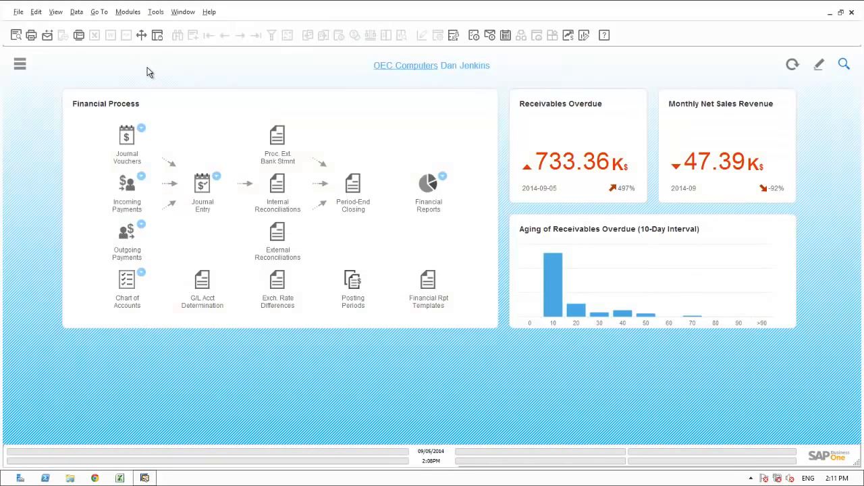
Examine the overdue amount for the 10-day interval in the Aging of Receivables Overdue chart
{"action": "mouse_move", "coordinate": [597, 266]}
{"action": "mouse_move", "coordinate": [615, 275]}
{"action": "mouse_move", "coordinate": [552, 293]}
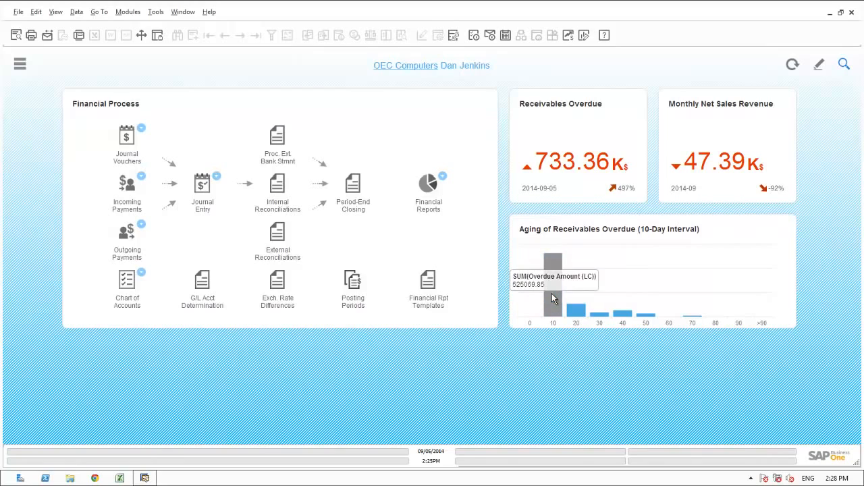
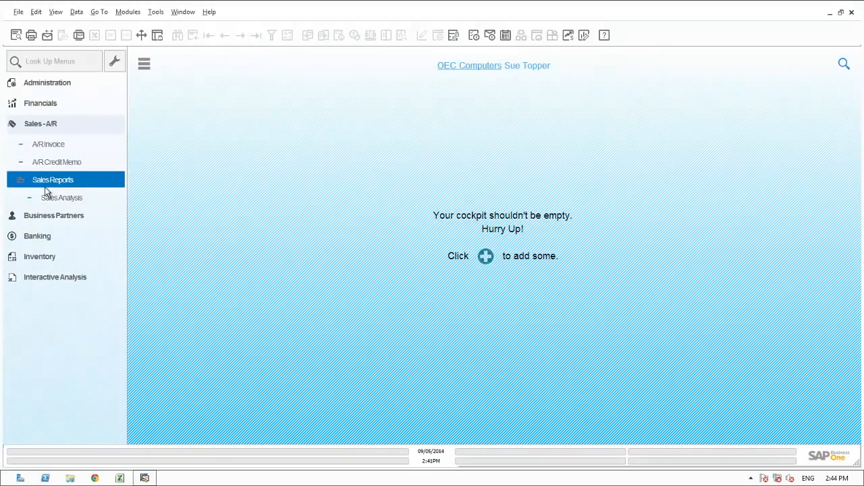
Run the annual sales analysis by items for the HANA Server group with posting dates from 01/01/2014 to 07/31/2014
{"action": "left_click", "coordinate": [47, 200]}
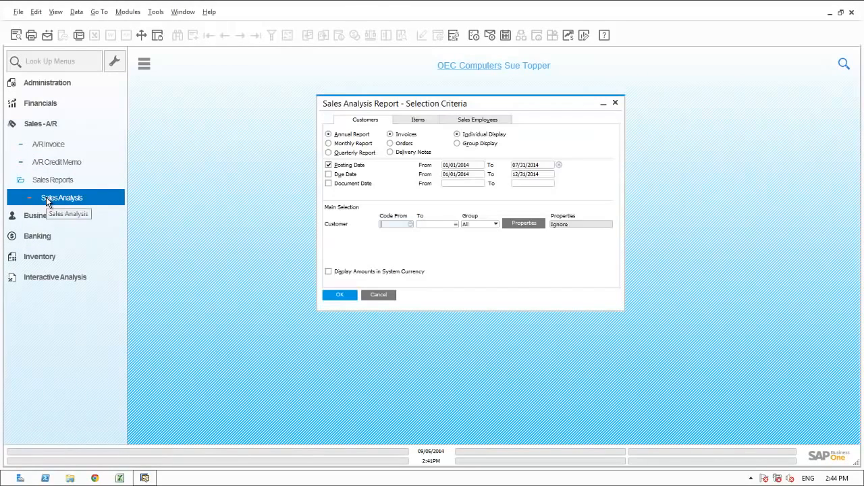
{"action": "left_click", "coordinate": [414, 122]}
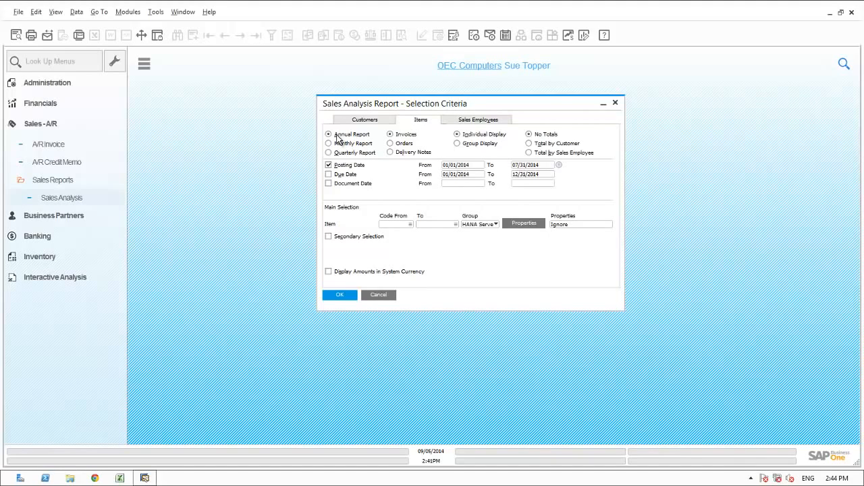
{"action": "double_click", "coordinate": [455, 166]}
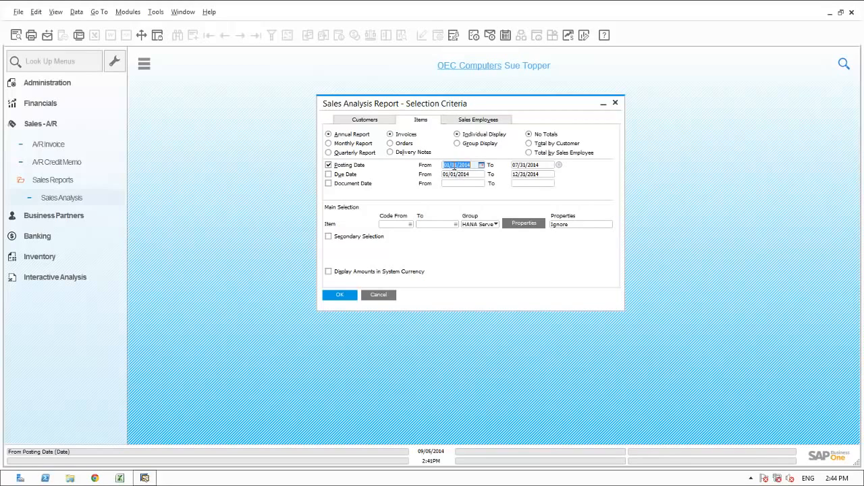
{"action": "left_click", "coordinate": [527, 165]}
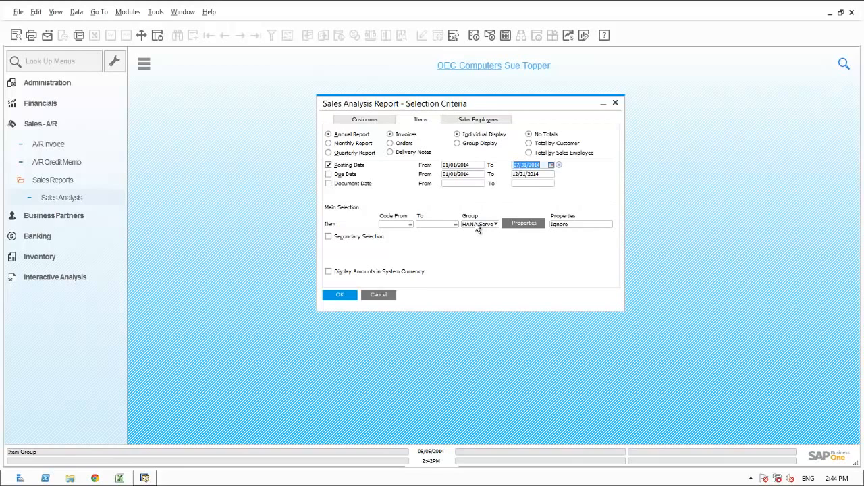
{"action": "left_click", "coordinate": [347, 295]}
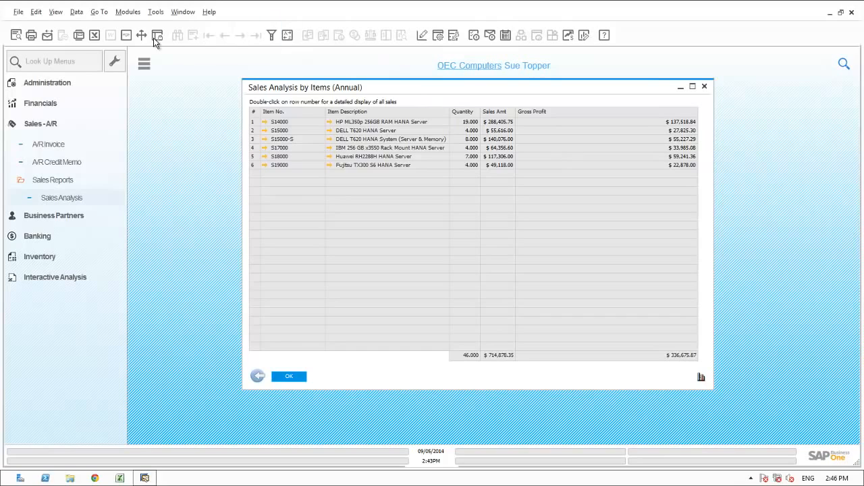
Export the sales analysis report to Excel, and switch back to SAP Business One to close the report
{"action": "left_click", "coordinate": [95, 35]}
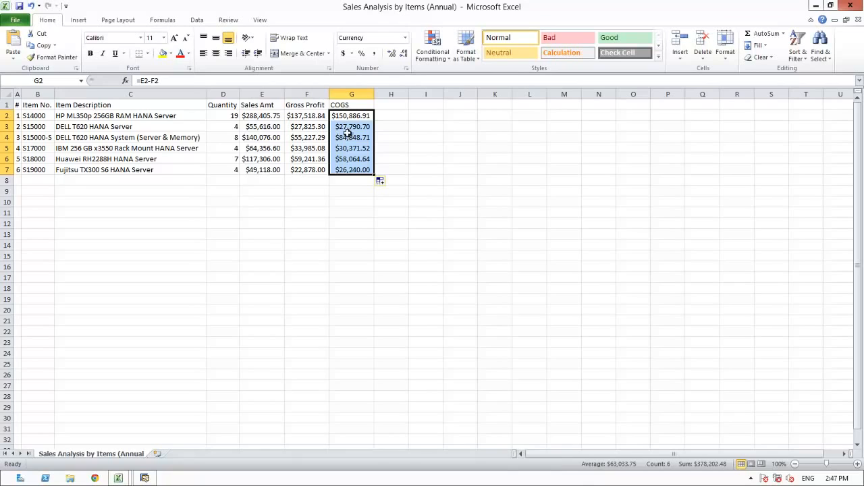
{"action": "key", "text": "alt"}
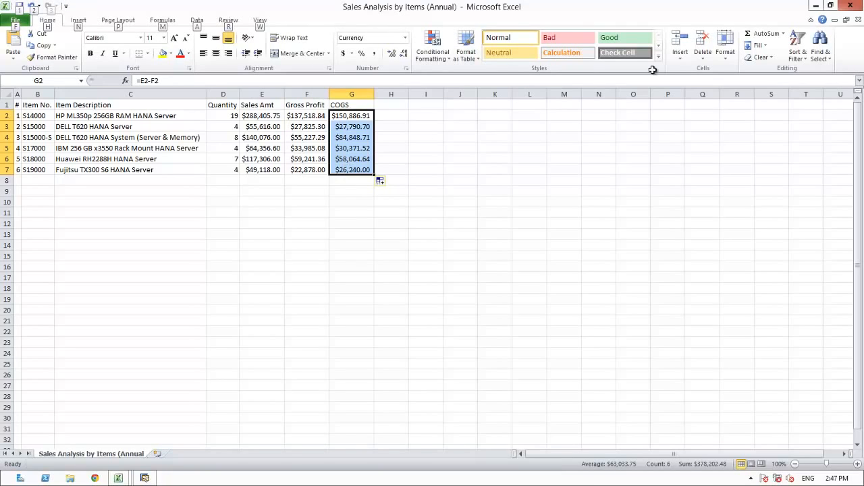
{"action": "key", "text": "alt+Tab"}
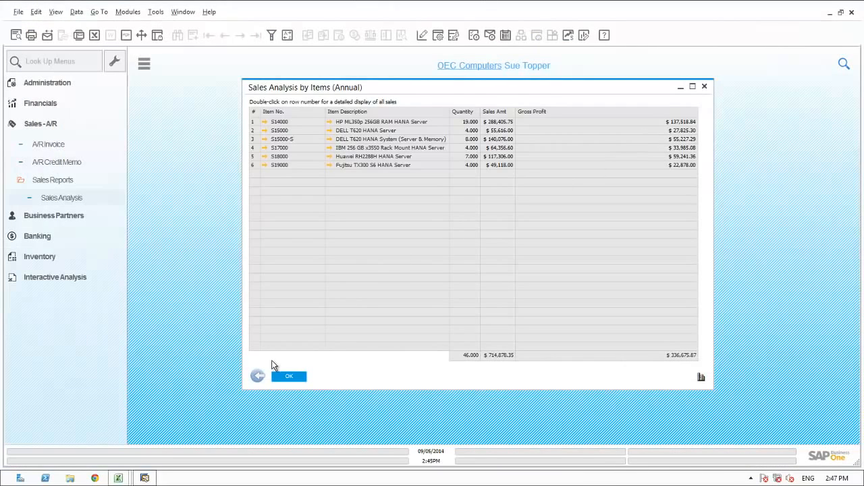
{"action": "left_click", "coordinate": [260, 377]}
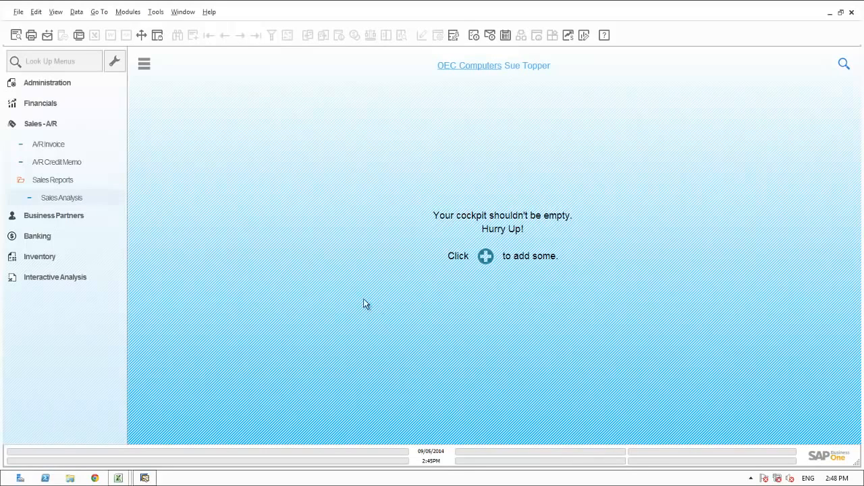
Open the journal vouchers and select open voucher 1 to list its transactions
{"action": "left_click", "coordinate": [49, 102]}
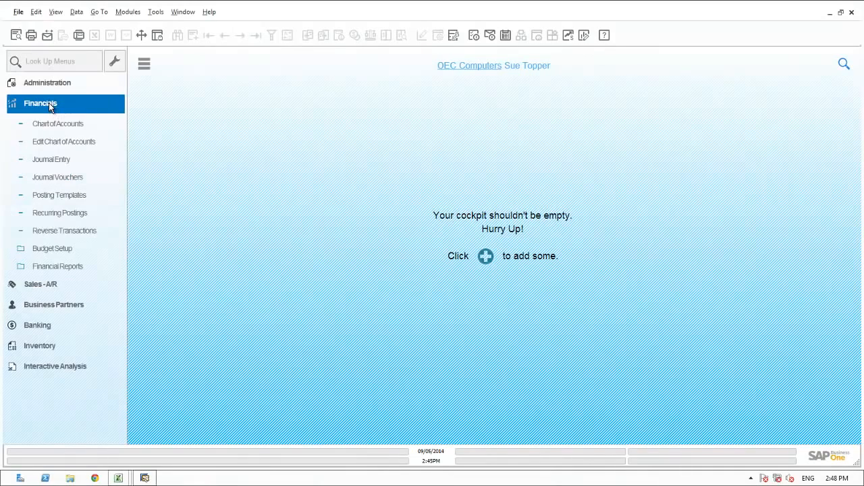
{"action": "left_click", "coordinate": [55, 178]}
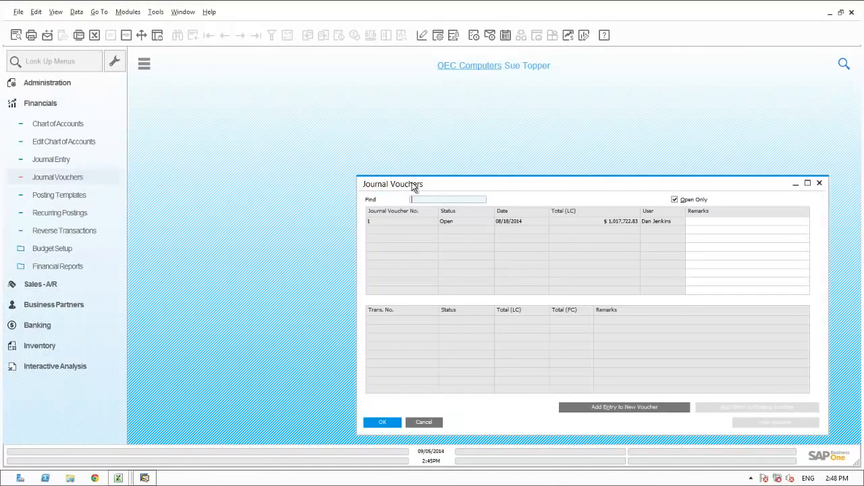
{"action": "left_click_drag", "start_coordinate": [389, 172], "coordinate": [343, 134]}
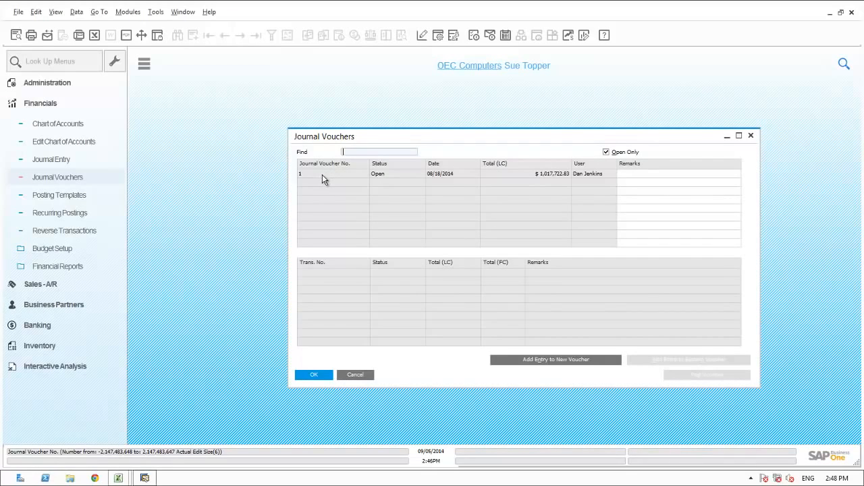
{"action": "left_click", "coordinate": [322, 174]}
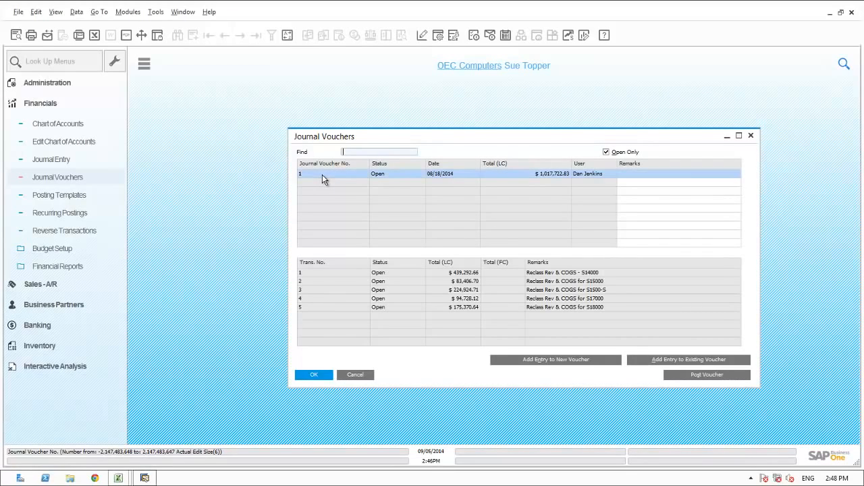
Open the voucher's S18000 reclassification entry to review its revenue and COGS postings, and close it
{"action": "double_click", "coordinate": [330, 307]}
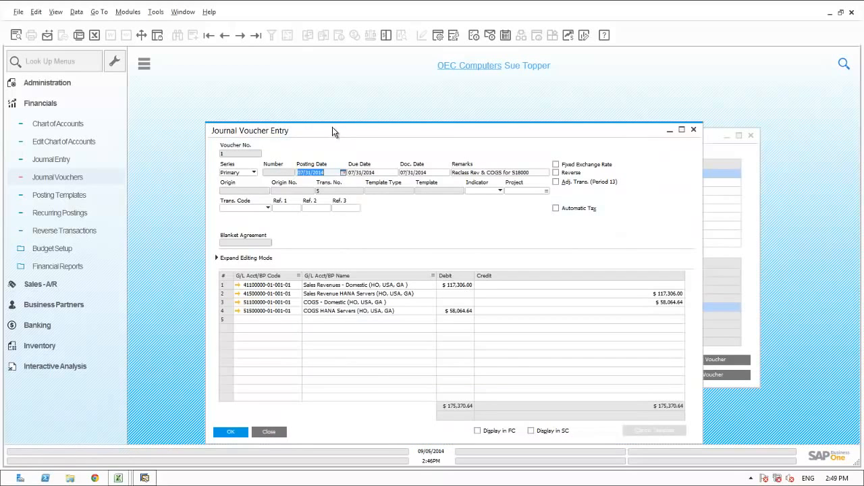
{"action": "left_click_drag", "start_coordinate": [332, 127], "coordinate": [333, 95]}
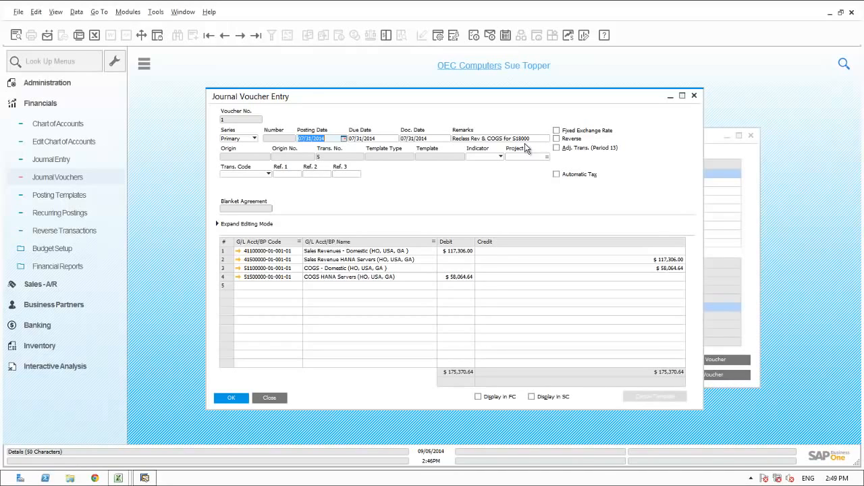
{"action": "left_click", "coordinate": [231, 397]}
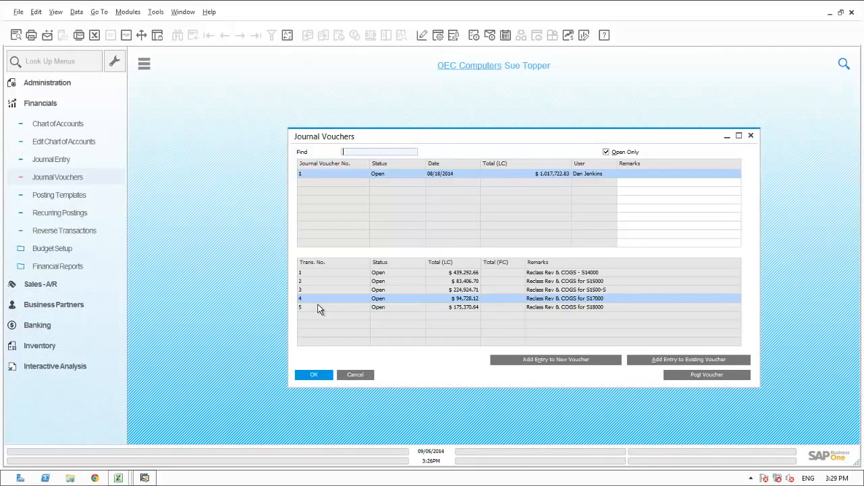
Start a new entry in the existing voucher, dated 07/31/2014, with the remark "Reclass Rev & COGS for S19000"
{"action": "left_click", "coordinate": [662, 362]}
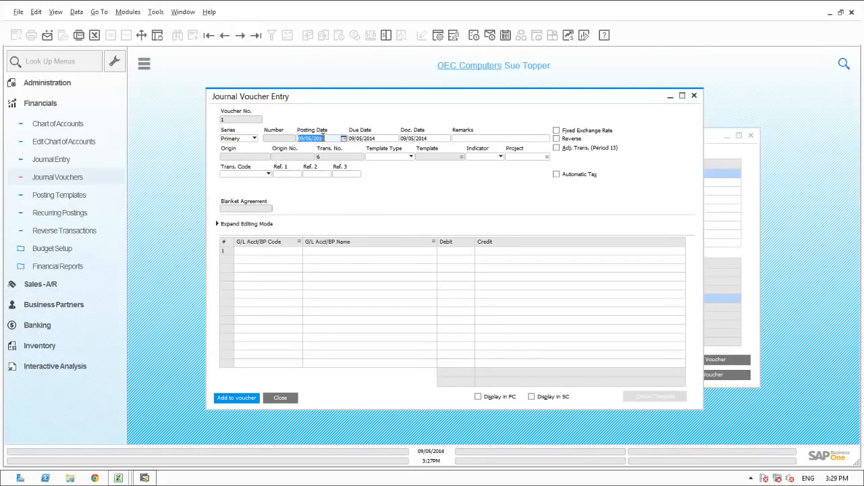
{"action": "type", "text": "0731"}
{"action": "key", "text": "Tab"}
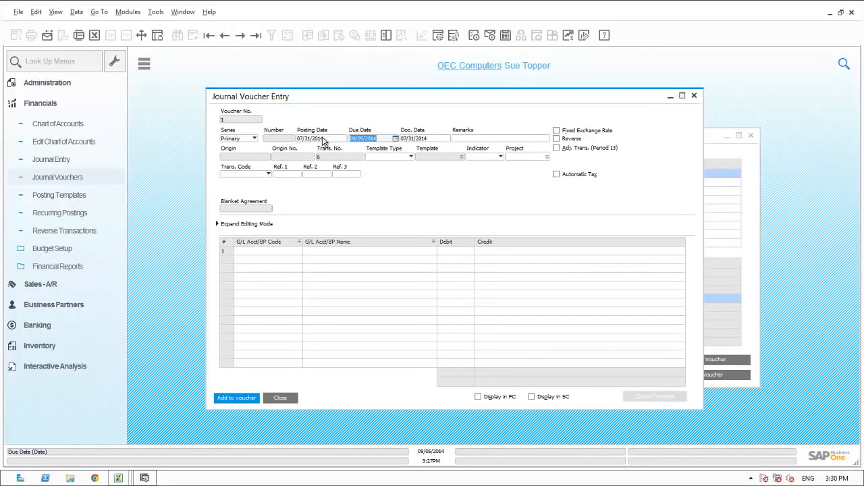
{"action": "left_click", "coordinate": [471, 137]}
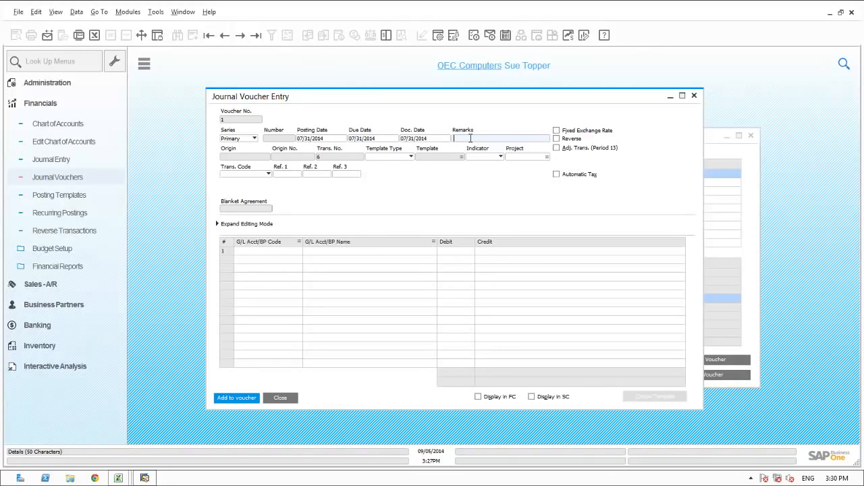
{"action": "type", "text": "Reclass Rev & COGS for $19000"}
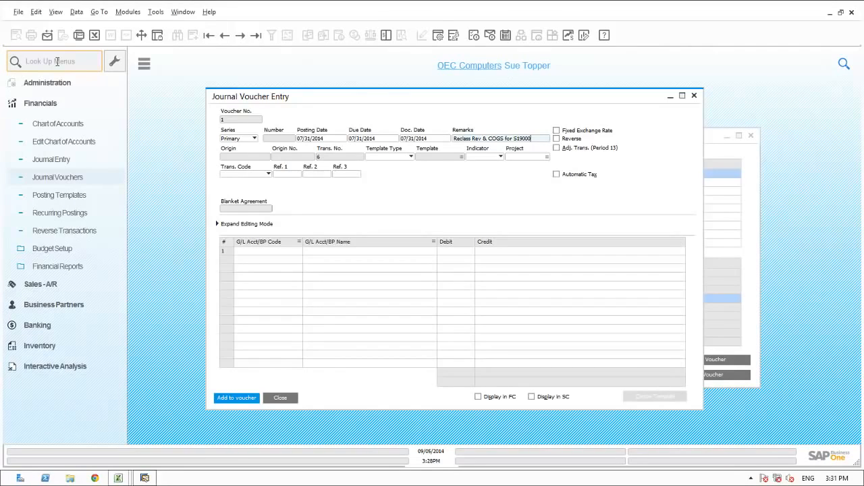
Look up the posting periods to check the status of the July and August 2014 periods, and close the list
{"action": "type", "text": "period"}
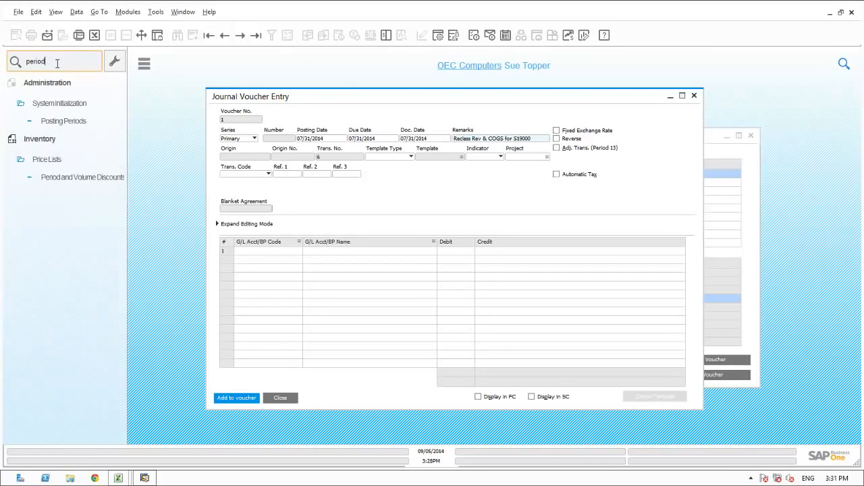
{"action": "left_click", "coordinate": [64, 121]}
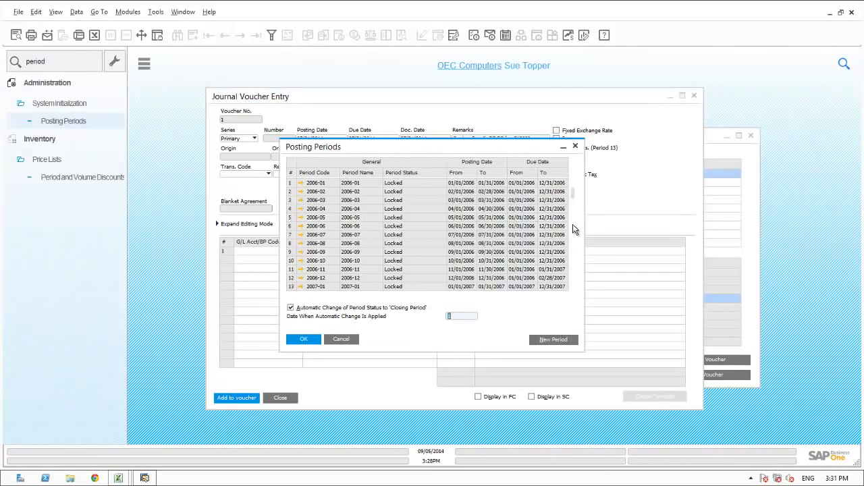
{"action": "left_click_drag", "start_coordinate": [572, 193], "coordinate": [576, 309]}
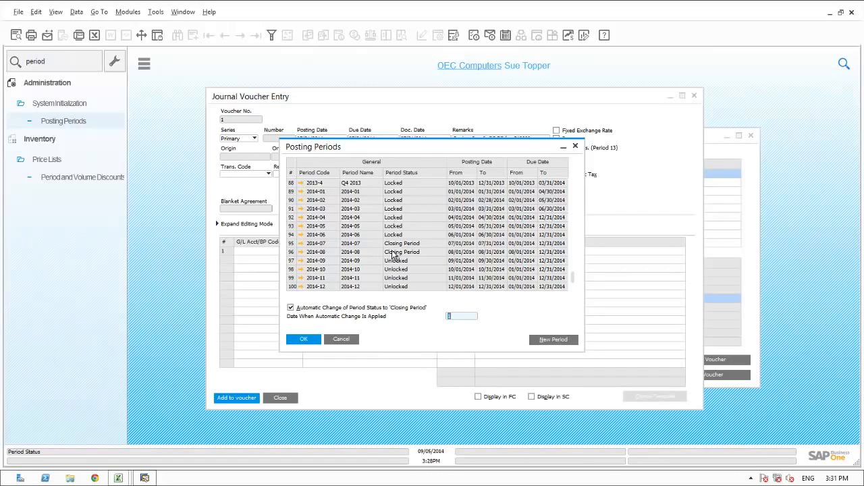
{"action": "left_click", "coordinate": [339, 340]}
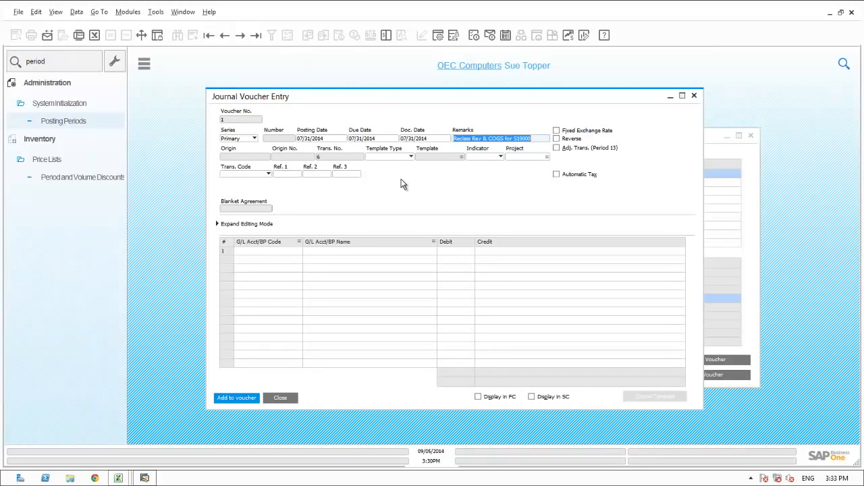
Apply the Percentage posting template HANASERV to the voucher entry to fill in its account lines
{"action": "left_click", "coordinate": [410, 156]}
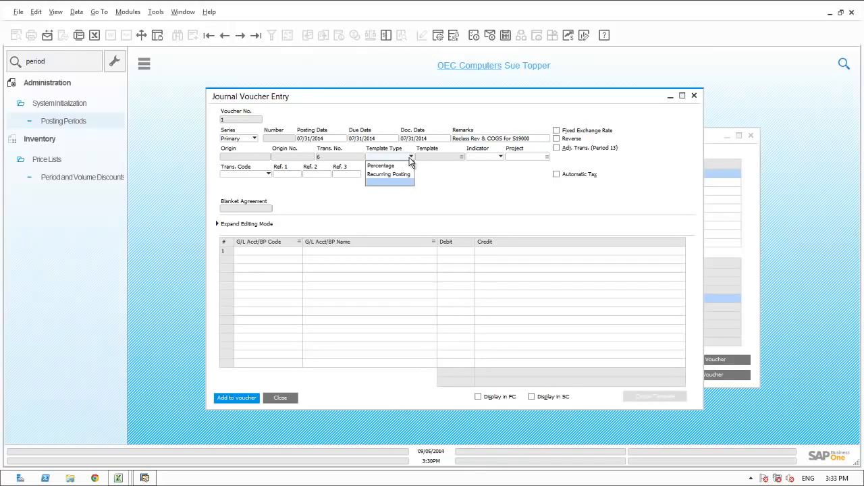
{"action": "left_click", "coordinate": [386, 167]}
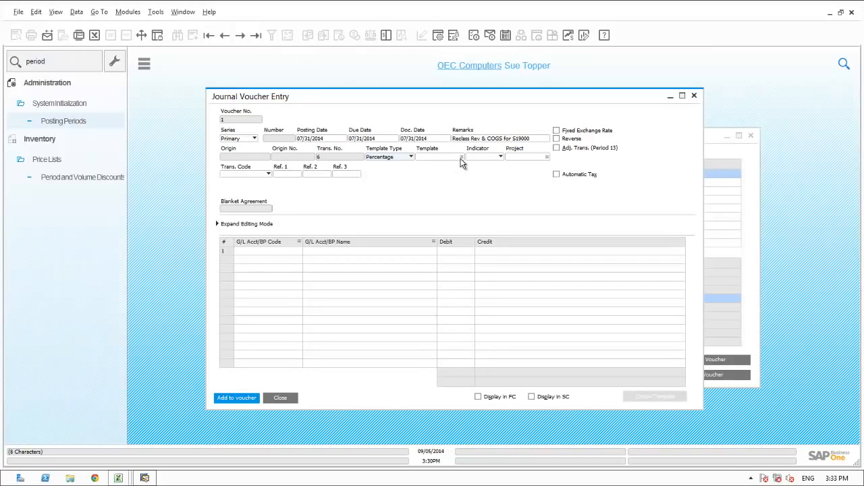
{"action": "left_click", "coordinate": [461, 158]}
{"action": "left_click", "coordinate": [461, 157]}
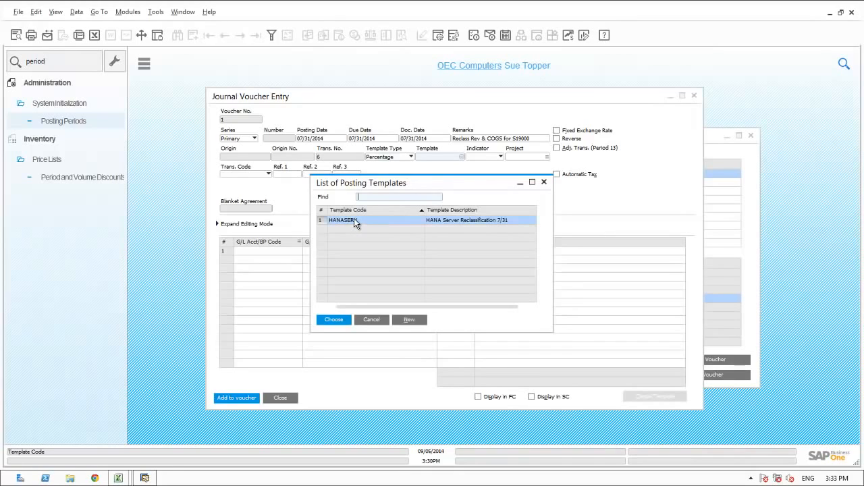
{"action": "left_click", "coordinate": [334, 319]}
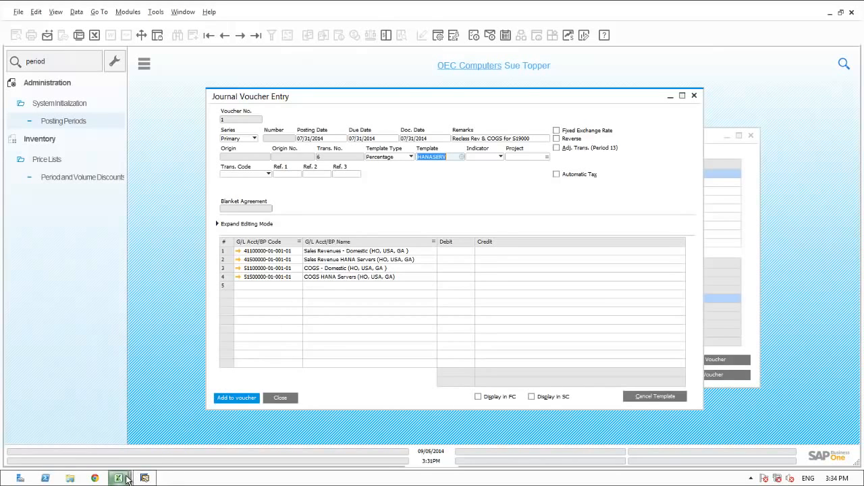
Copy the S19000 sales amount from the Excel sheet and switch back to the voucher entry in SAP Business One
{"action": "mouse_move", "coordinate": [126, 480]}
{"action": "left_click", "coordinate": [156, 453]}
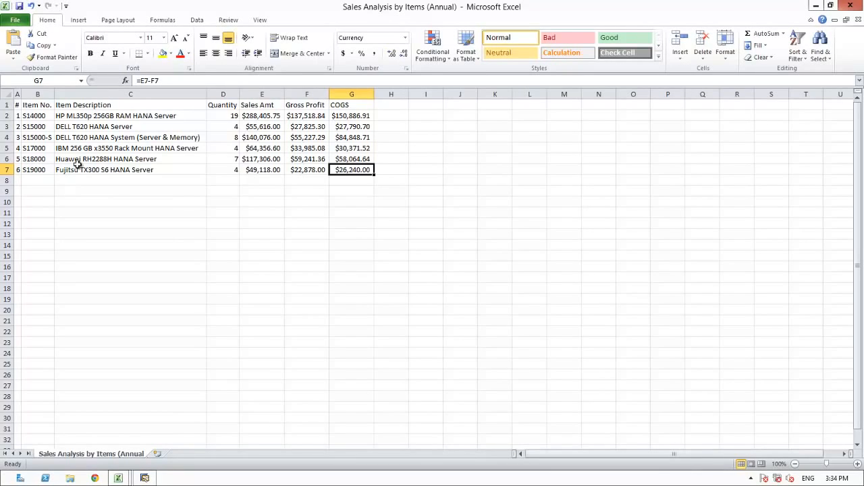
{"action": "left_click", "coordinate": [269, 170]}
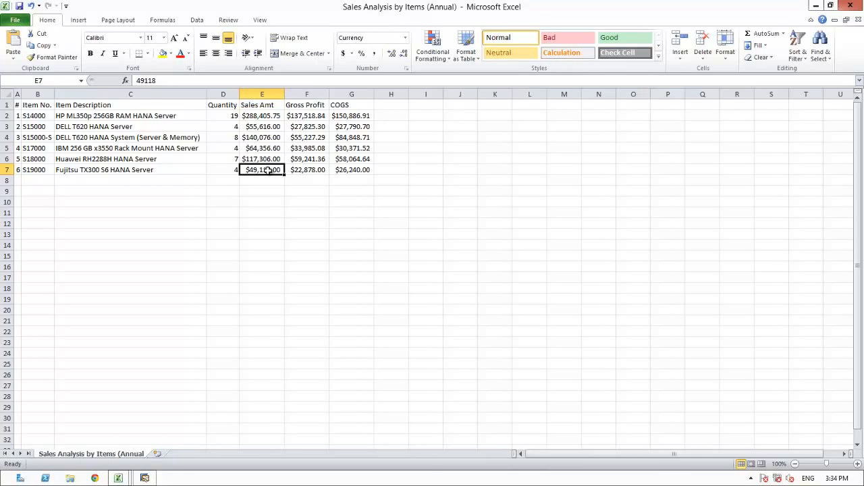
{"action": "left_click", "coordinate": [145, 478]}
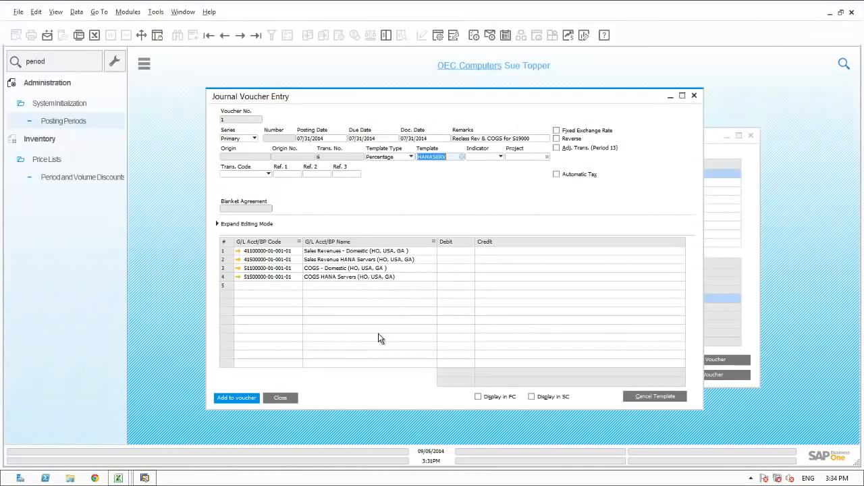
Enter a 49,118.00 debit for Sales Revenues - Domestic and the balancing 49,118.00 credit for Sales Revenue HANA Servers
{"action": "left_click", "coordinate": [454, 253]}
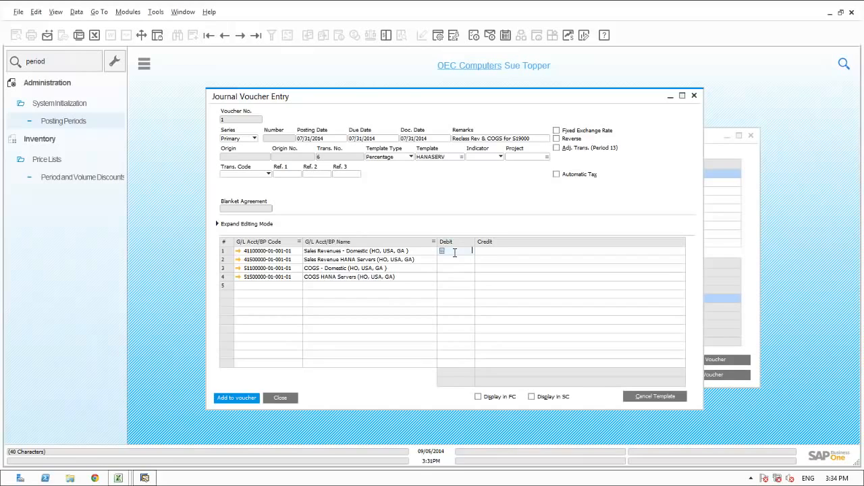
{"action": "type", "text": "49,118.00"}
{"action": "key", "text": "Tab"}
{"action": "key", "text": "Tab"}
{"action": "key", "text": "Tab"}
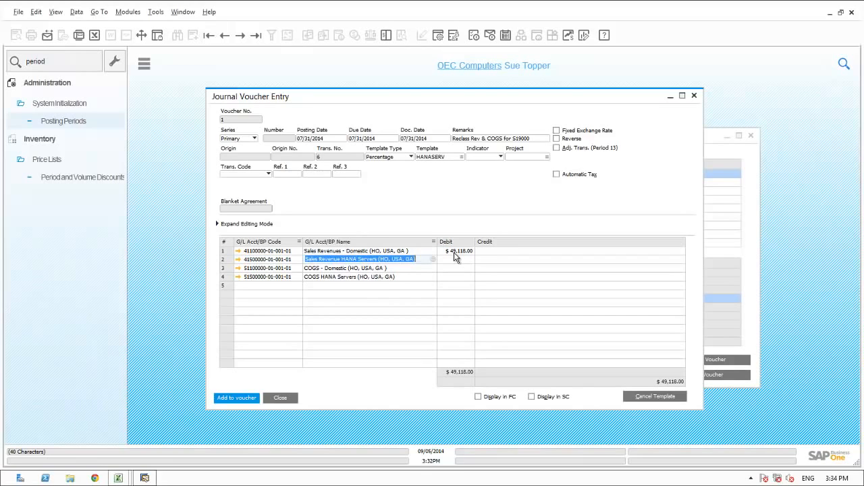
{"action": "key", "text": "Tab"}
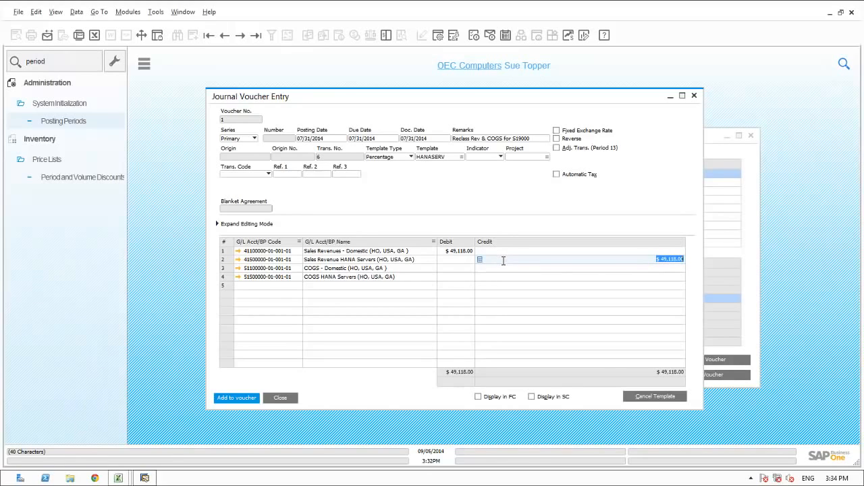
Look up the S19000 COGS amount in the Excel sheet and switch back to the voucher entry in SAP Business One
{"action": "mouse_move", "coordinate": [118, 478]}
{"action": "left_click", "coordinate": [183, 440]}
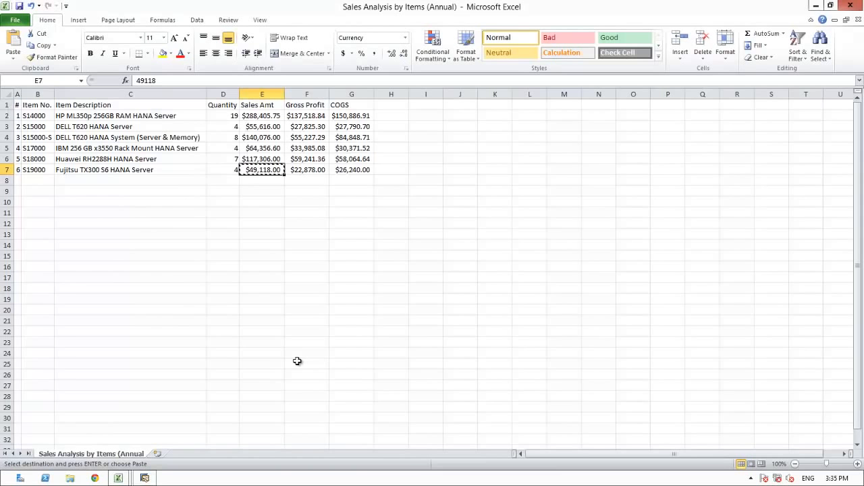
{"action": "left_click", "coordinate": [356, 169]}
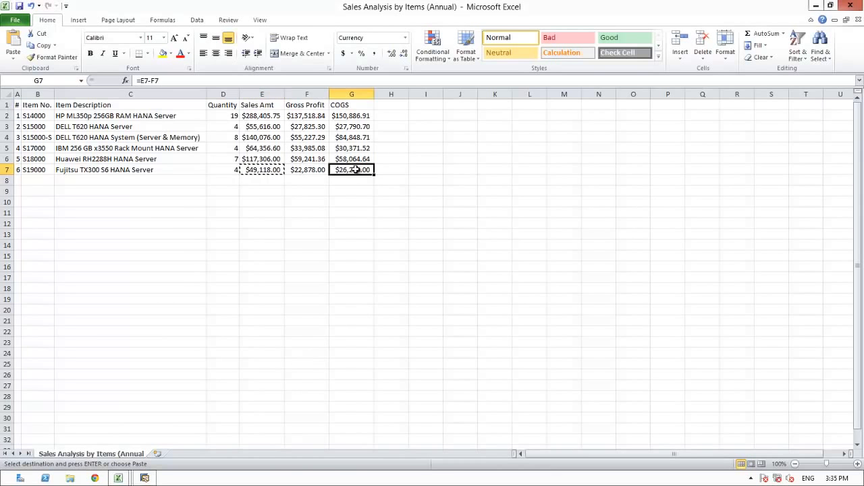
{"action": "left_click", "coordinate": [145, 478]}
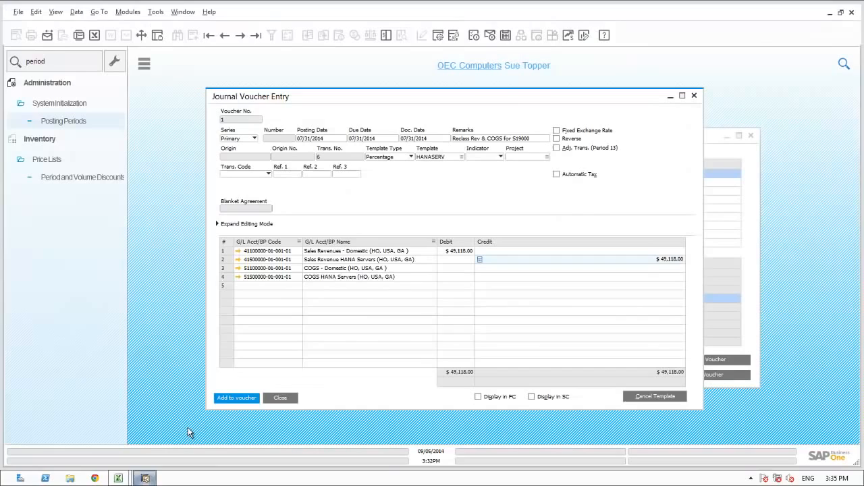
Enter a 26,240.00 credit for COGS - Domestic and the balancing debit for COGS HANA Servers, and save the entry to the journal voucher
{"action": "left_click", "coordinate": [489, 268]}
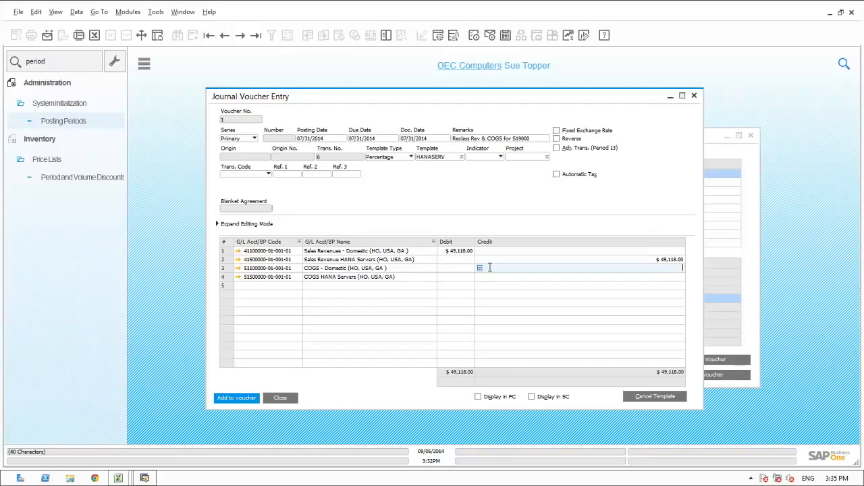
{"action": "type", "text": "26240"}
{"action": "key", "text": "Tab"}
{"action": "key", "text": "Tab"}
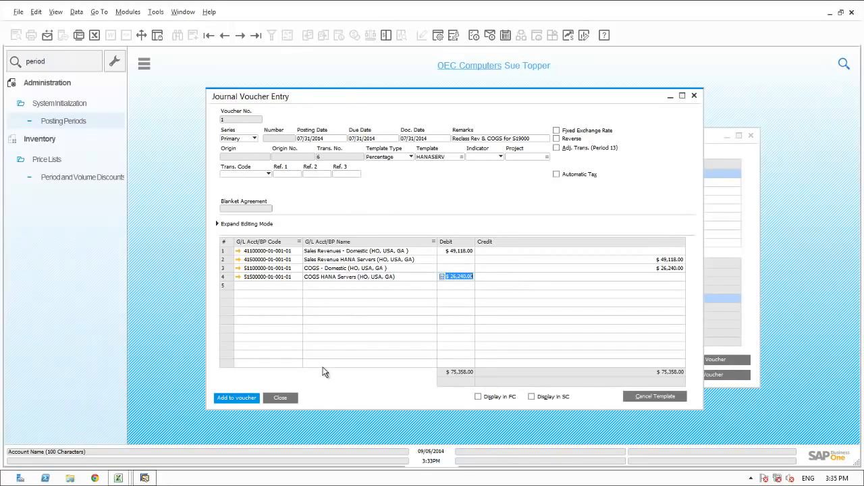
{"action": "left_click", "coordinate": [236, 397]}
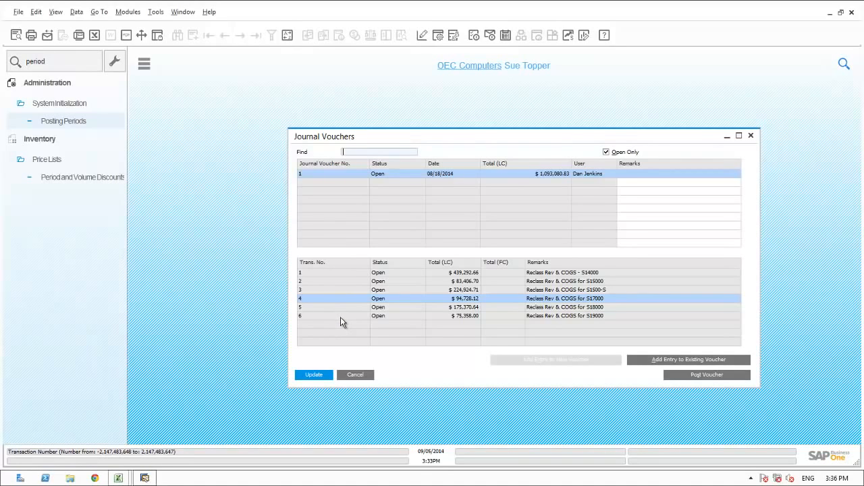
{"action": "left_click", "coordinate": [315, 375]}
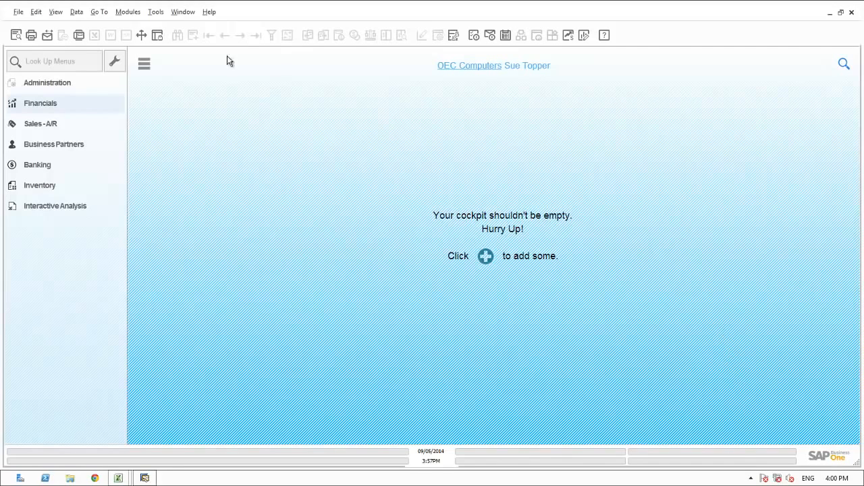
Run the General Ledger report using the saved Rev & COGS GL criteria with journal vouchers added, and close the report after review
{"action": "left_click", "coordinate": [33, 103]}
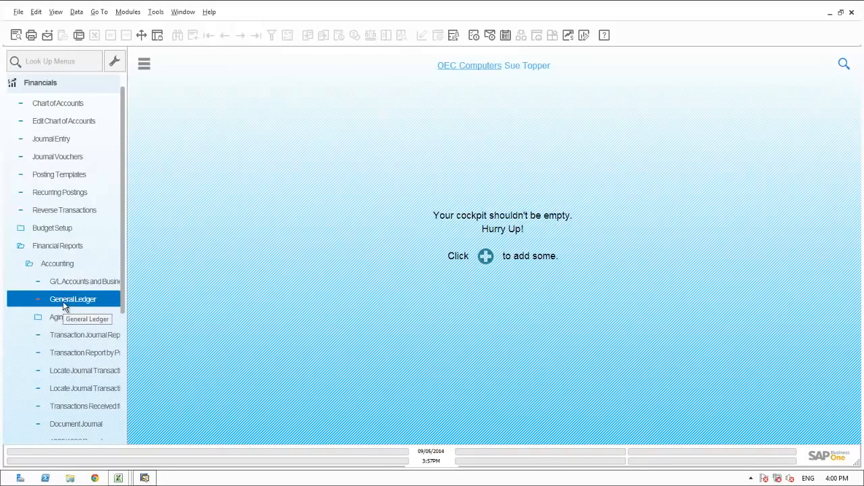
{"action": "left_click", "coordinate": [65, 301]}
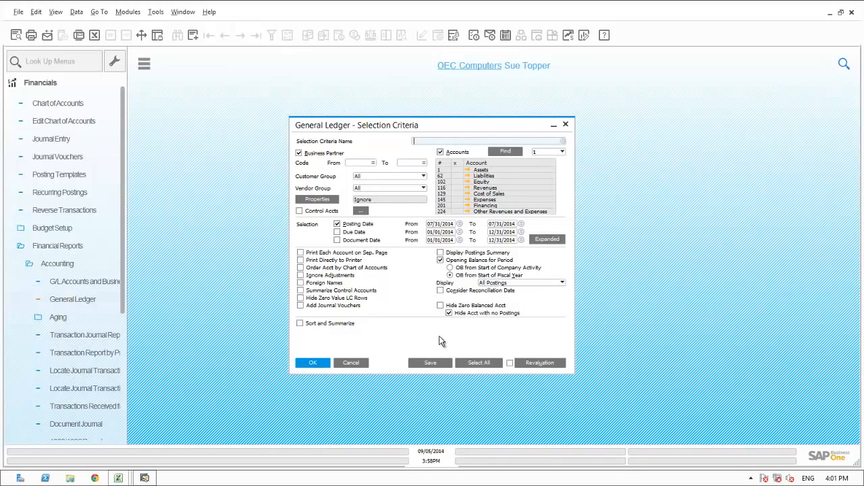
{"action": "left_click", "coordinate": [563, 142]}
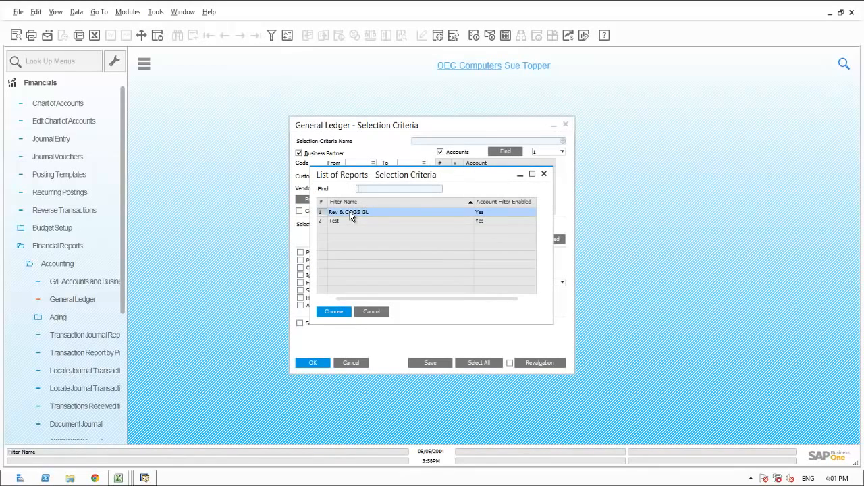
{"action": "left_click", "coordinate": [334, 312]}
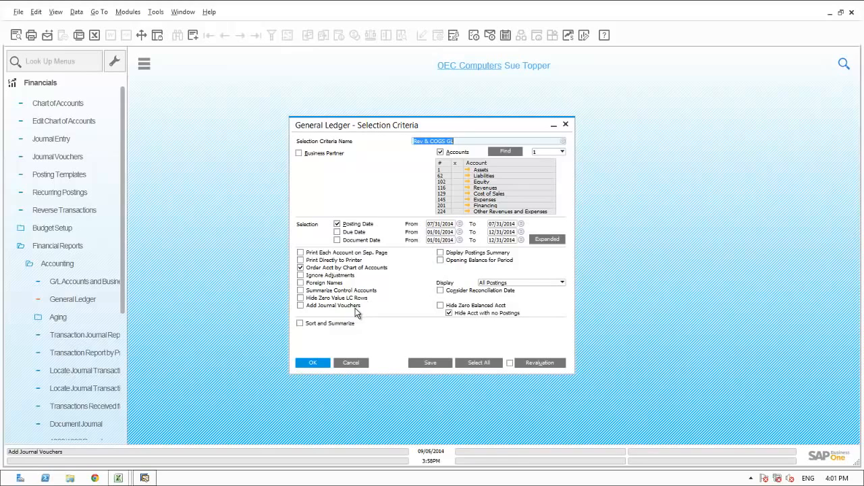
{"action": "left_click", "coordinate": [301, 307]}
{"action": "left_click", "coordinate": [312, 362]}
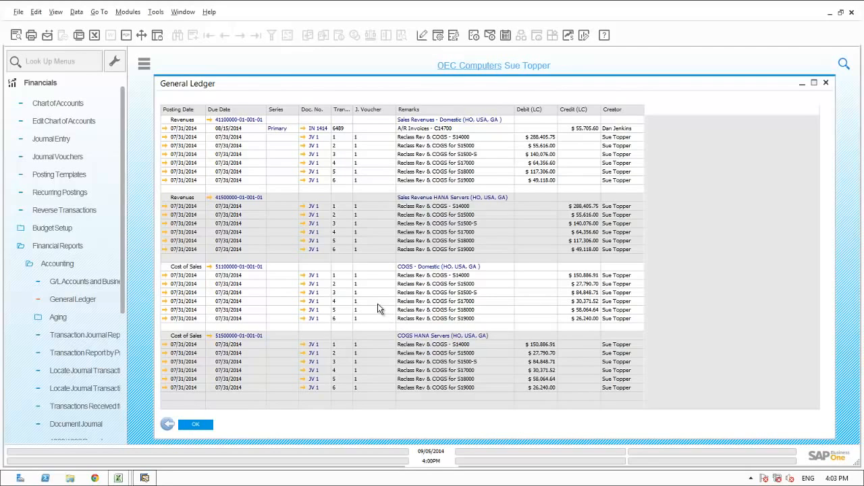
{"action": "left_click", "coordinate": [167, 426]}
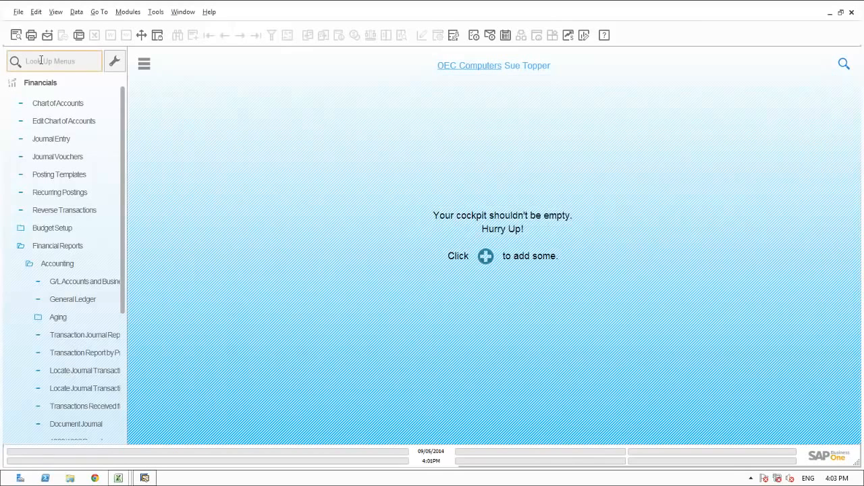
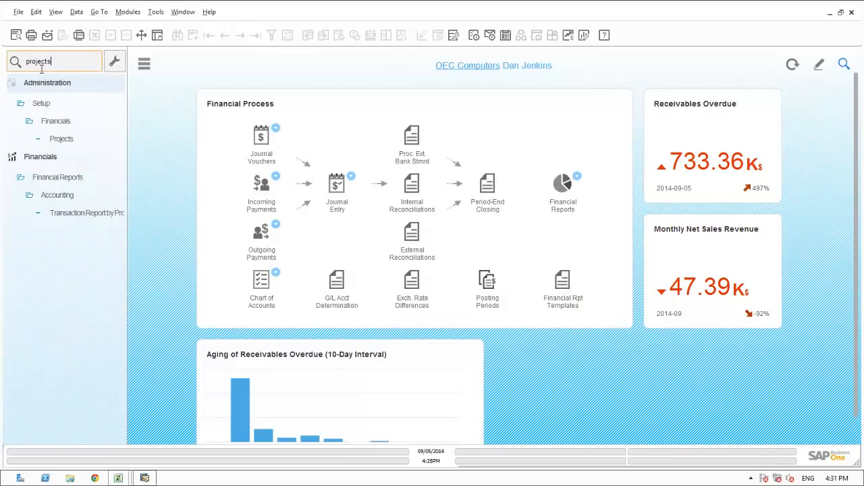
Open the Projects setup, review the validity dates of the Mexico Sales Initiative project, and close the setup
{"action": "left_click", "coordinate": [61, 139]}
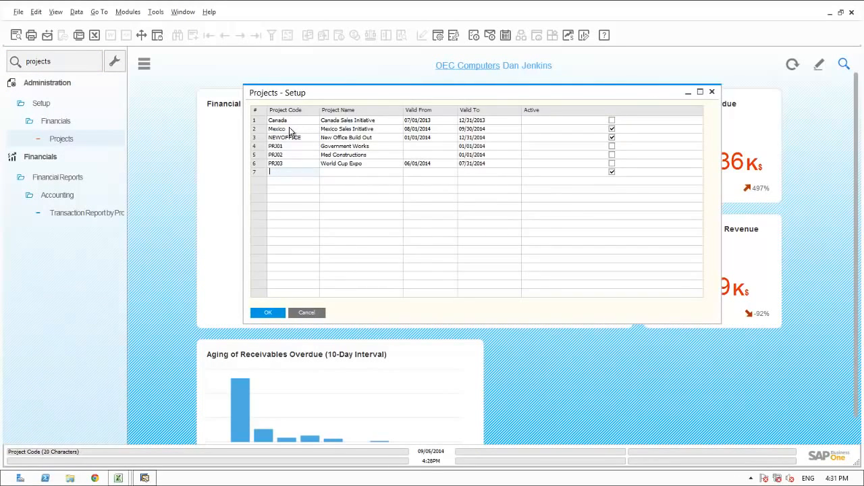
{"action": "left_click", "coordinate": [253, 129]}
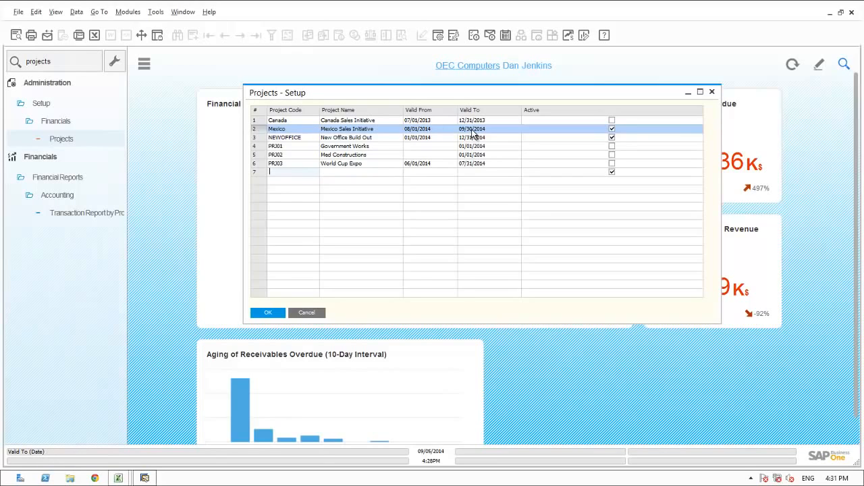
{"action": "left_click", "coordinate": [274, 314]}
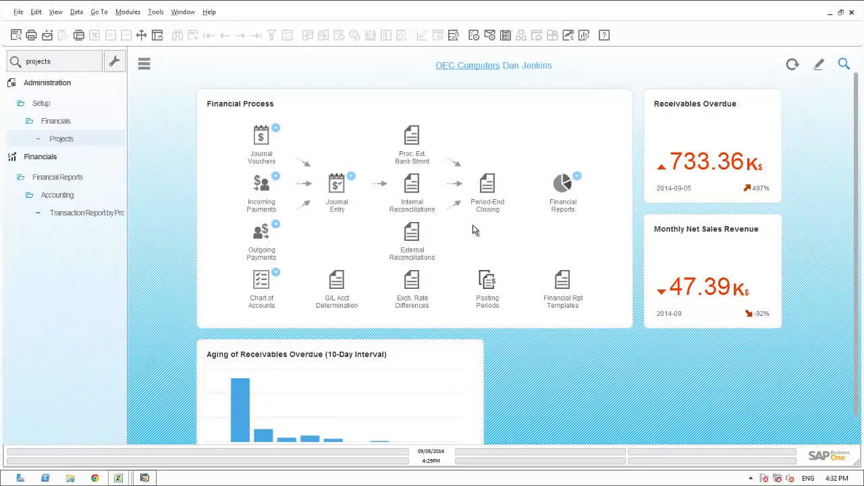
Open the Cost Accounting options in General Settings to check how journal lines without a project code are posted
{"action": "left_click", "coordinate": [56, 63]}
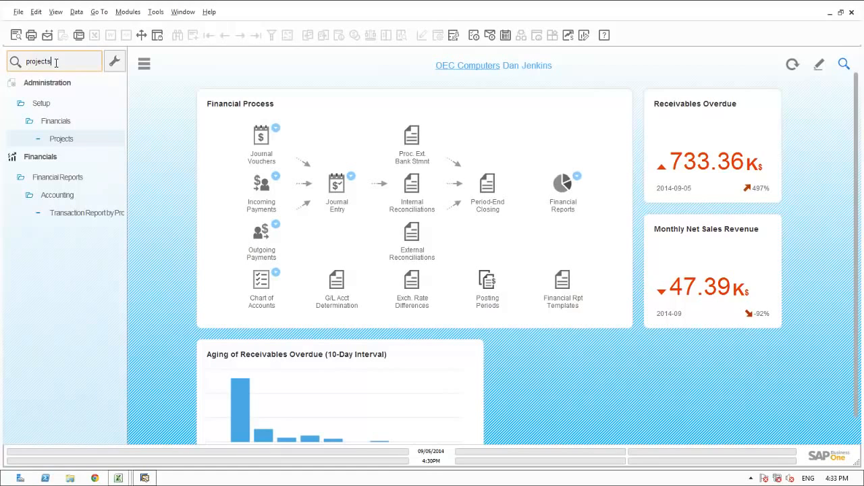
{"action": "key", "text": "Escape"}
{"action": "left_click", "coordinate": [53, 82]}
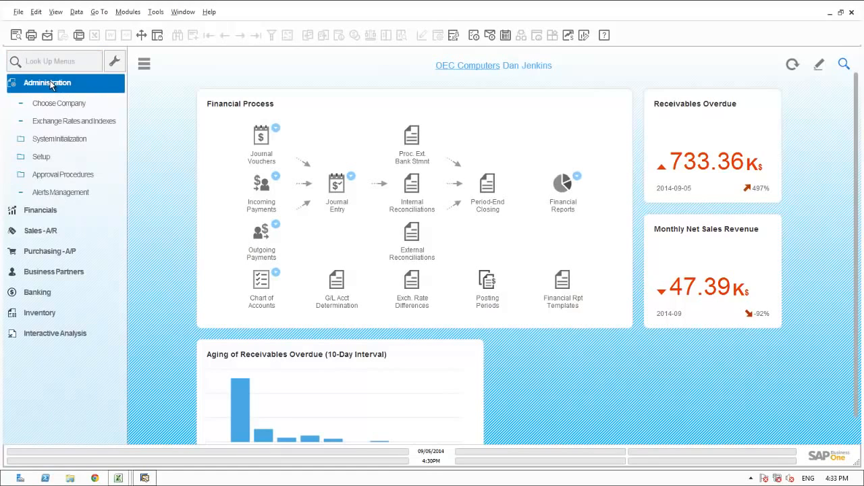
{"action": "left_click", "coordinate": [60, 139]}
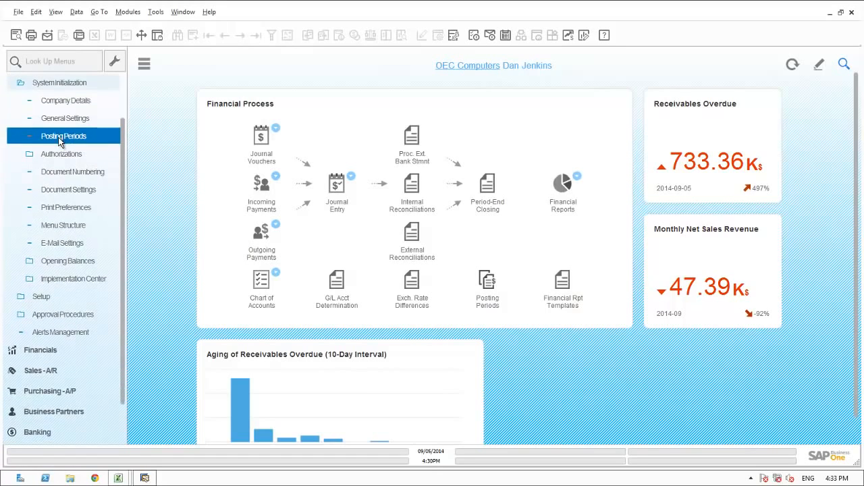
{"action": "left_click", "coordinate": [59, 120]}
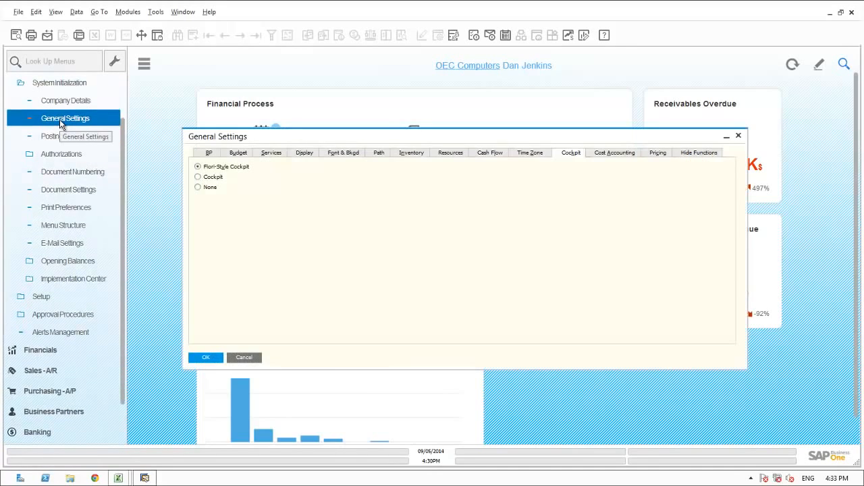
{"action": "left_click", "coordinate": [614, 155]}
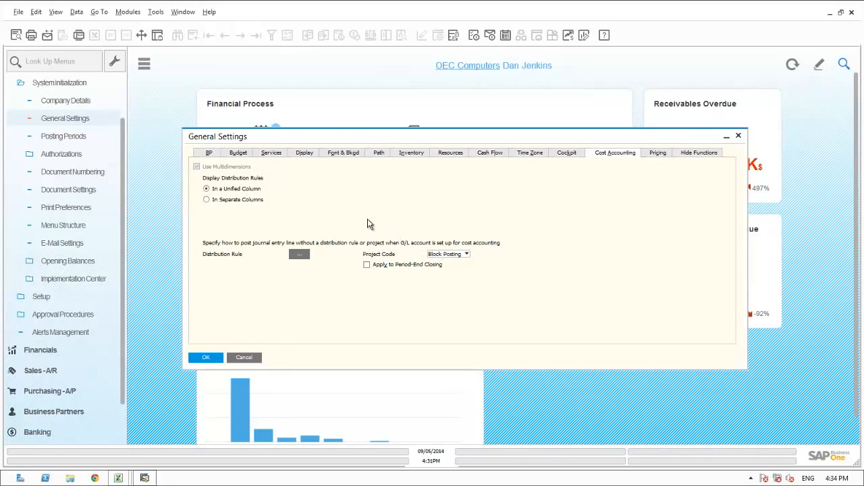
Open the Chart of Accounts and display the Accounts Receivable - Domestic account
{"action": "left_click", "coordinate": [35, 351]}
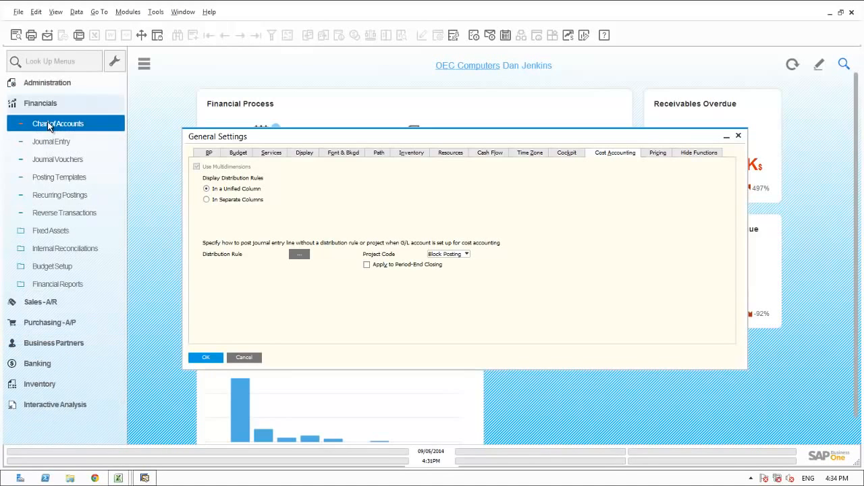
{"action": "left_click", "coordinate": [49, 125]}
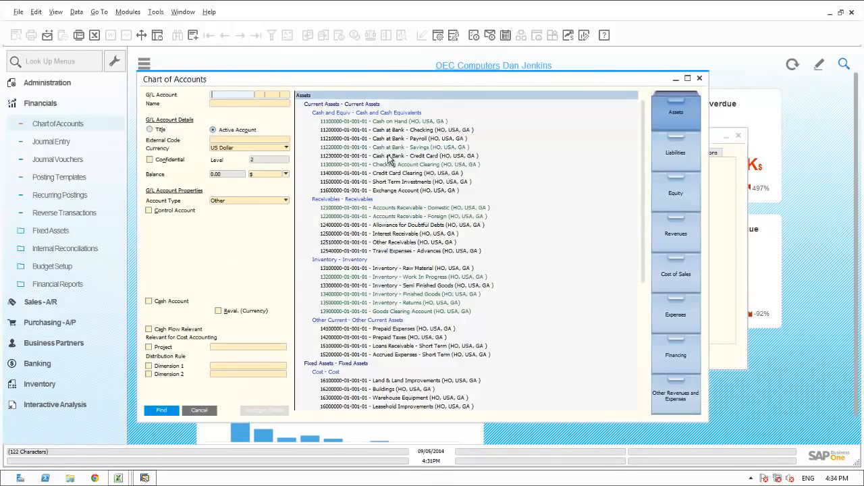
{"action": "left_click", "coordinate": [403, 209]}
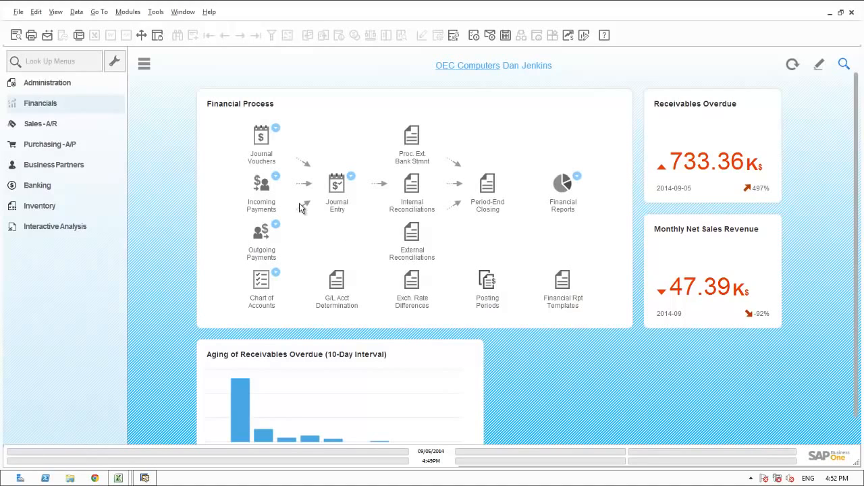
Create a new A/R invoice for the customer Delbert Enterprises
{"action": "left_click", "coordinate": [57, 62]}
{"action": "type", "text": "invoice"}
{"action": "left_click", "coordinate": [54, 104]}
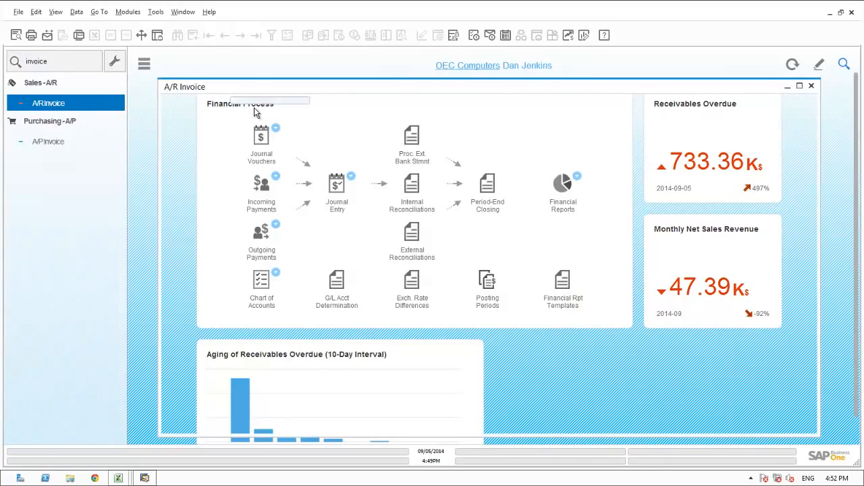
{"action": "key", "text": "Tab"}
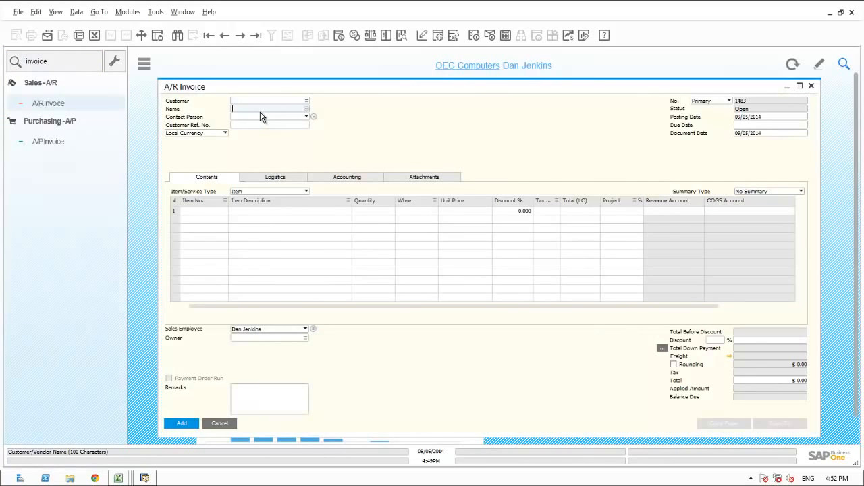
{"action": "type", "text": "d"}
{"action": "key", "text": "Tab"}
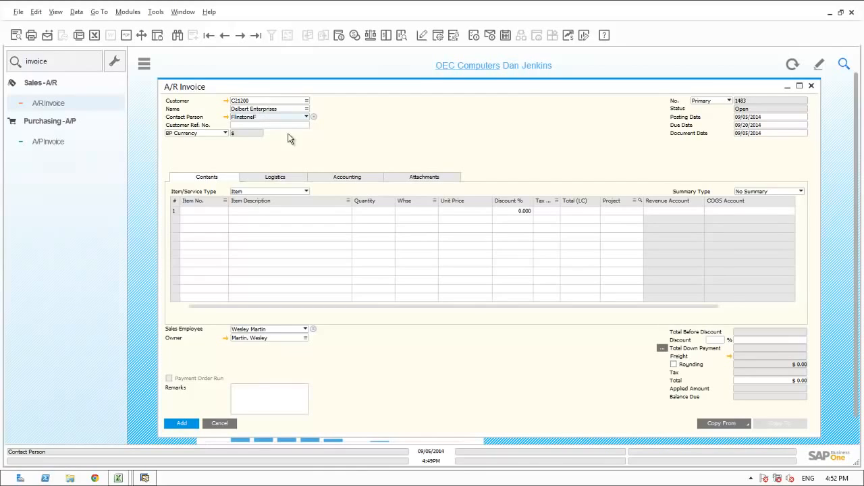
Assign the Mexico project as the invoice's BP Project in its accounting details
{"action": "left_click", "coordinate": [343, 179]}
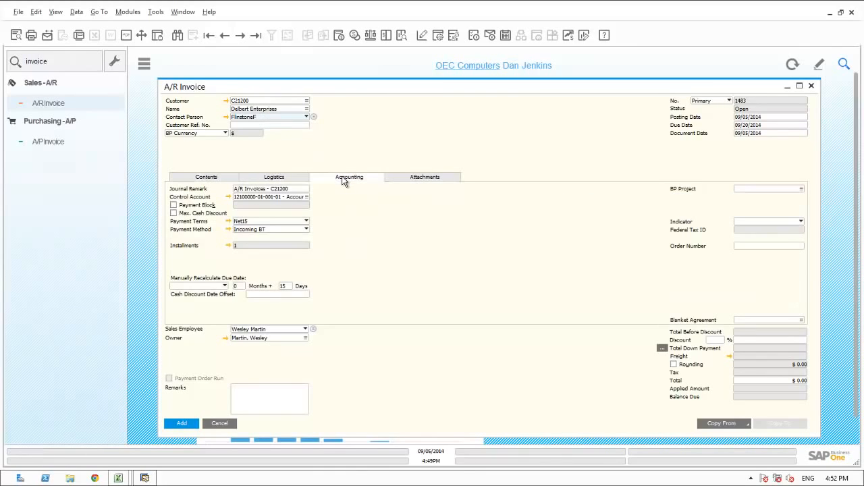
{"action": "left_click", "coordinate": [800, 190]}
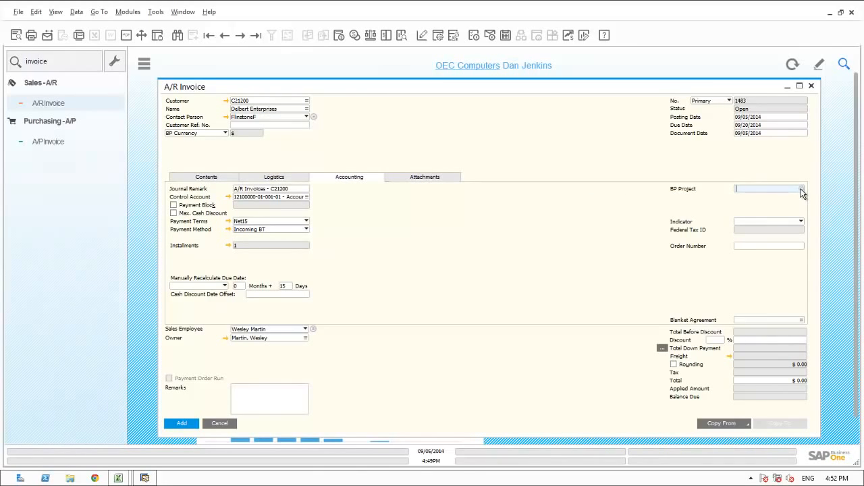
{"action": "left_click", "coordinate": [801, 190]}
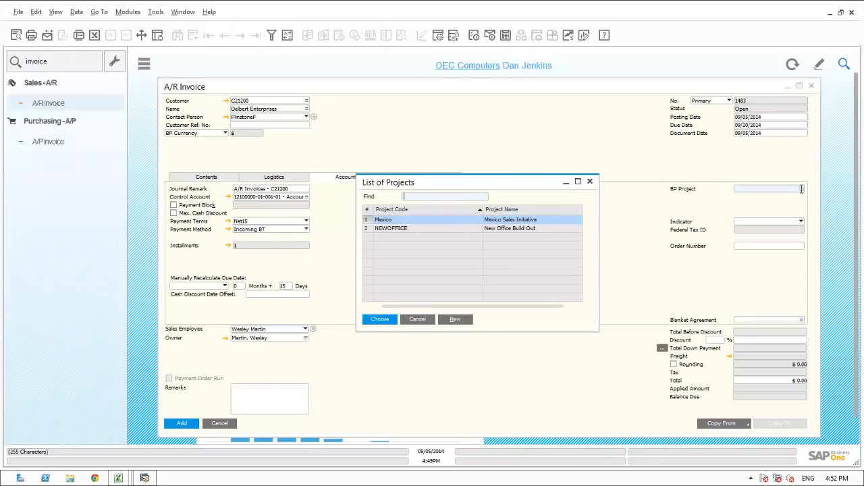
{"action": "double_click", "coordinate": [399, 220]}
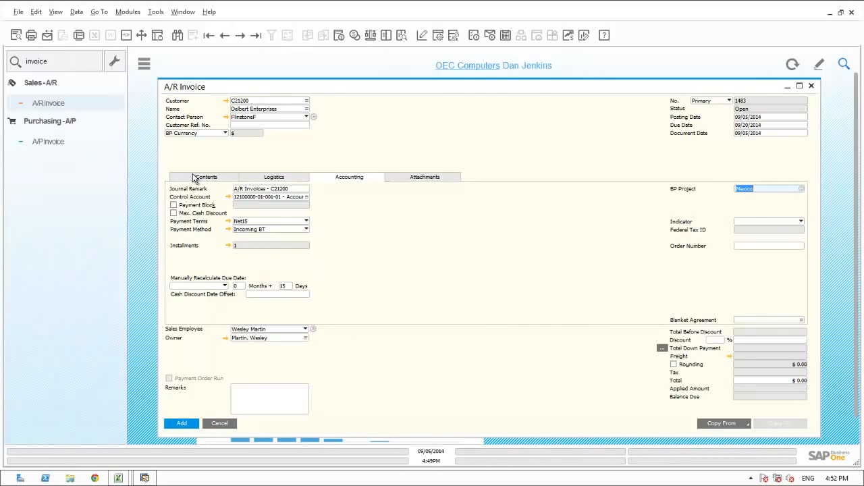
Fill the invoice lines with items A00001, A00004 and A00007, and add the A/R invoice
{"action": "left_click", "coordinate": [195, 177]}
{"action": "left_click", "coordinate": [201, 211]}
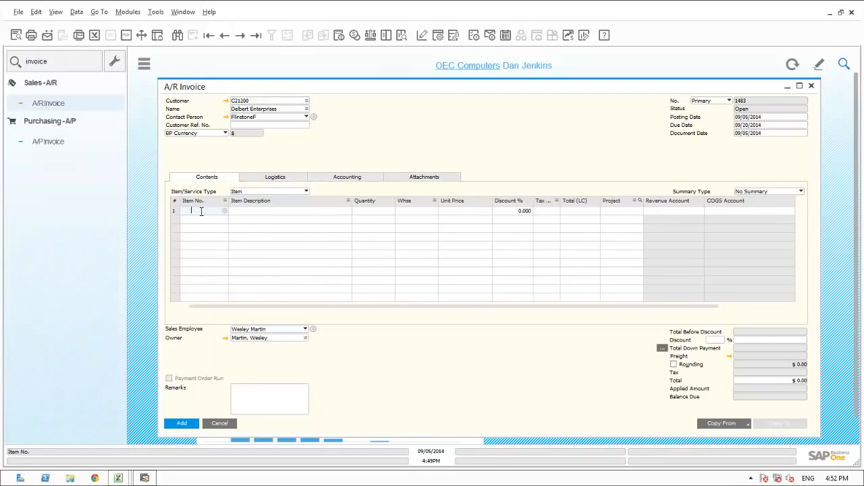
{"action": "key", "text": "Tab"}
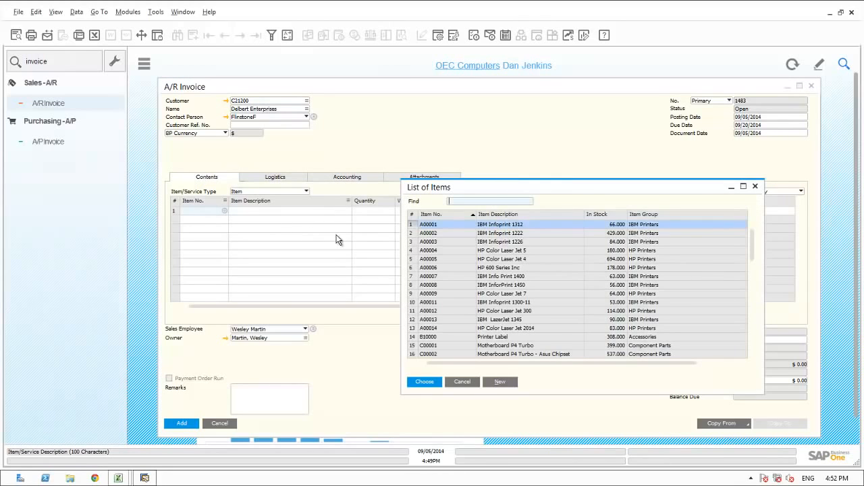
{"action": "left_click", "coordinate": [430, 251], "text": "ctrl"}
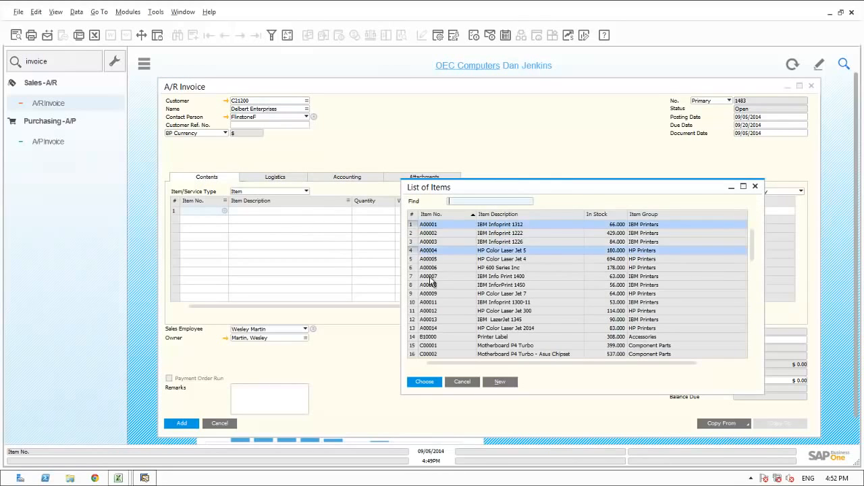
{"action": "left_click", "coordinate": [429, 277], "text": "ctrl"}
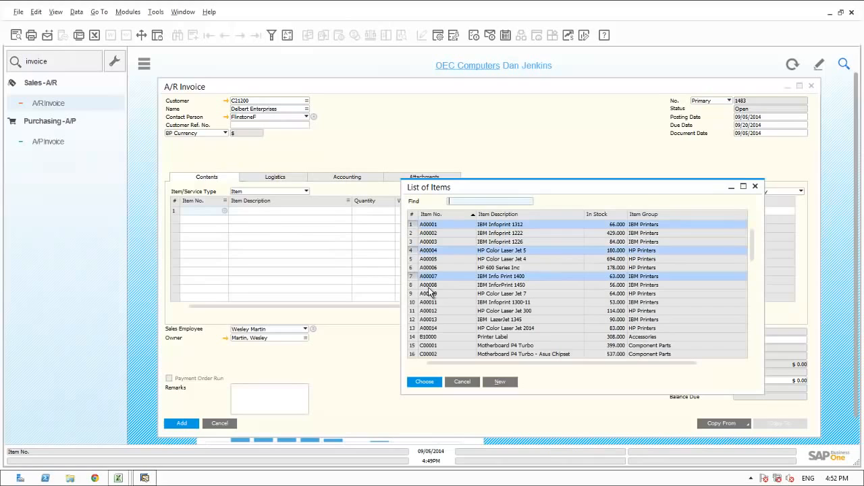
{"action": "left_click", "coordinate": [424, 382]}
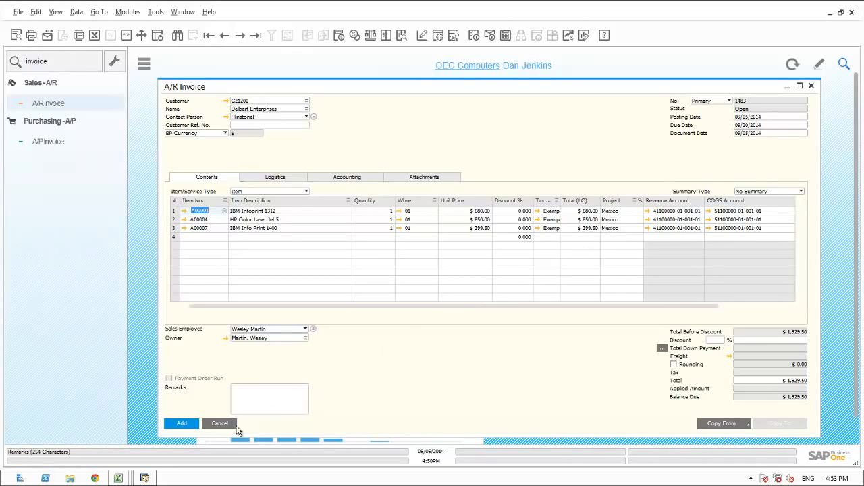
{"action": "left_click", "coordinate": [186, 424]}
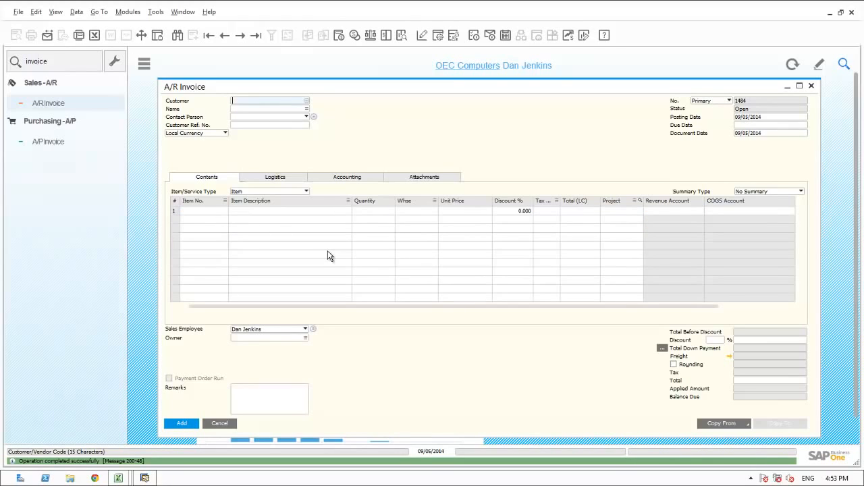
Reopen the posted A/R invoice and view its journal entry to check the project assigned to each line
{"action": "left_click", "coordinate": [224, 36]}
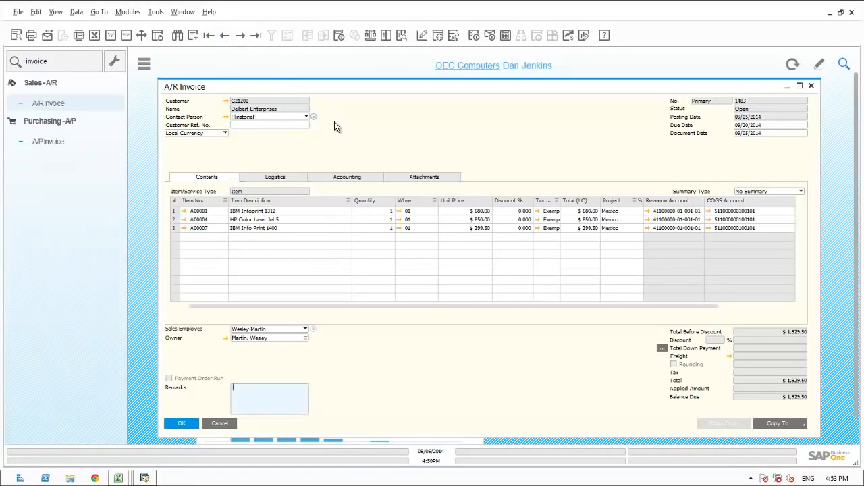
{"action": "left_click", "coordinate": [346, 179]}
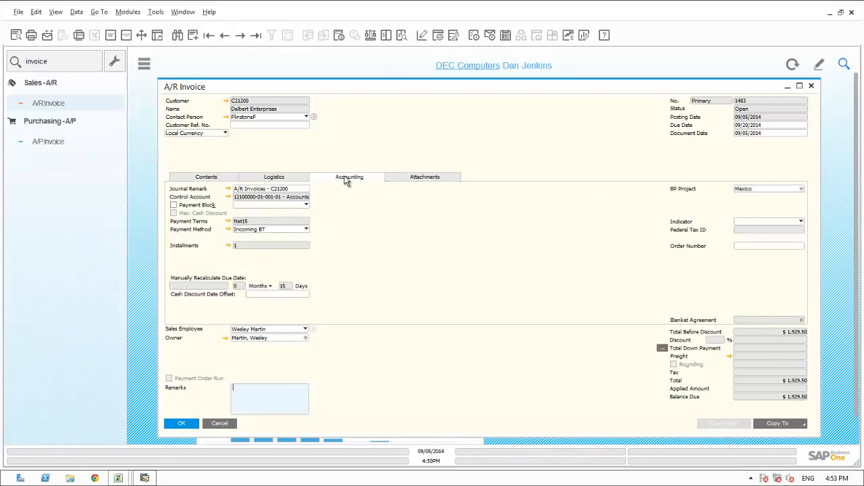
{"action": "left_click", "coordinate": [228, 190]}
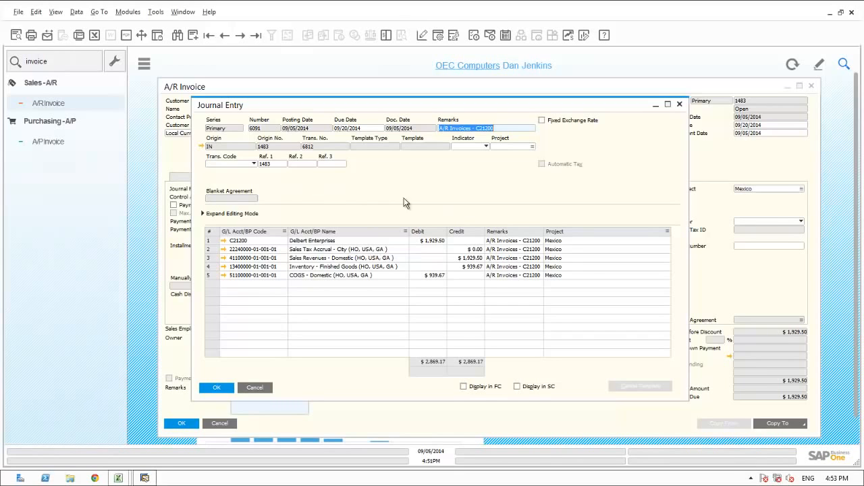
{"action": "left_click", "coordinate": [254, 388]}
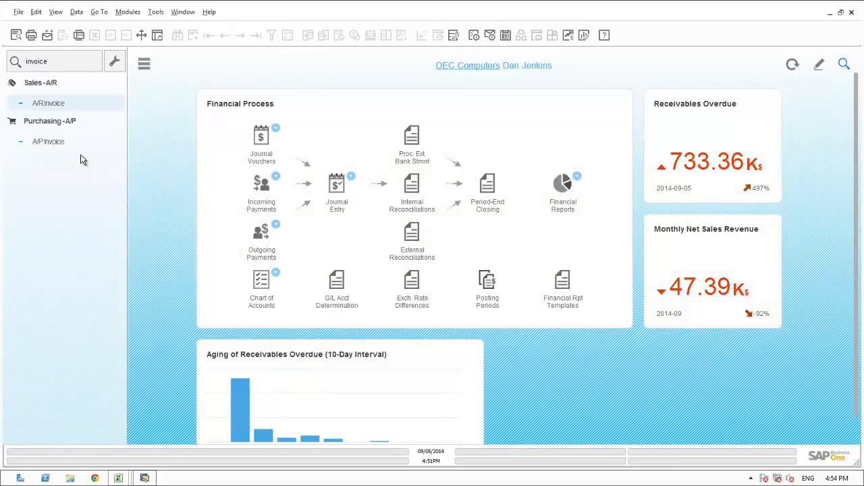
Create a new A/P service invoice for the employee vendor with a first line described as "Travel _airfare"
{"action": "left_click", "coordinate": [52, 143]}
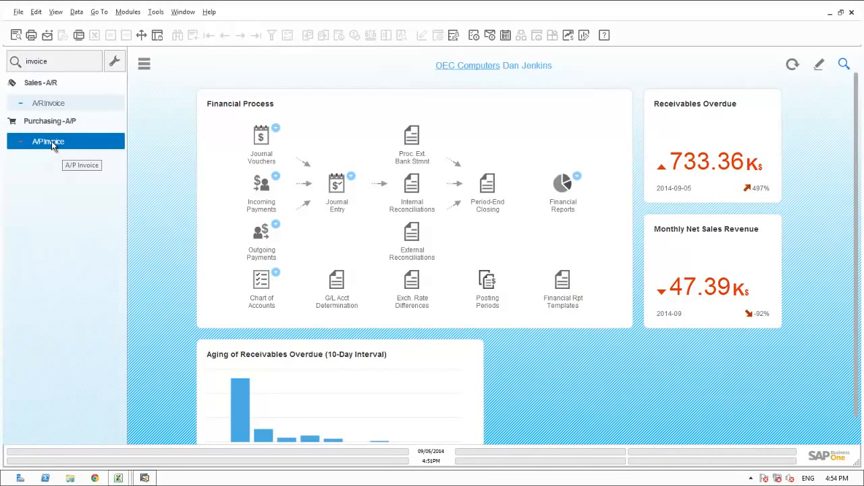
{"action": "left_click", "coordinate": [54, 145]}
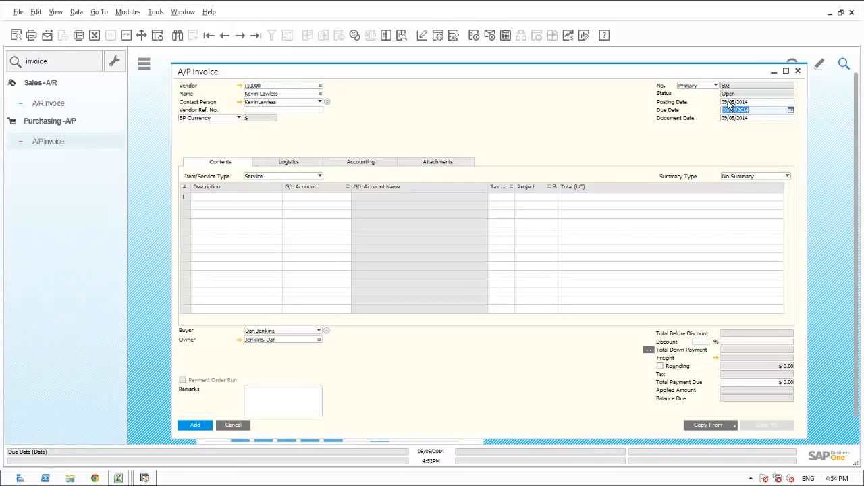
{"action": "left_click", "coordinate": [215, 197]}
{"action": "type", "text": "T"}
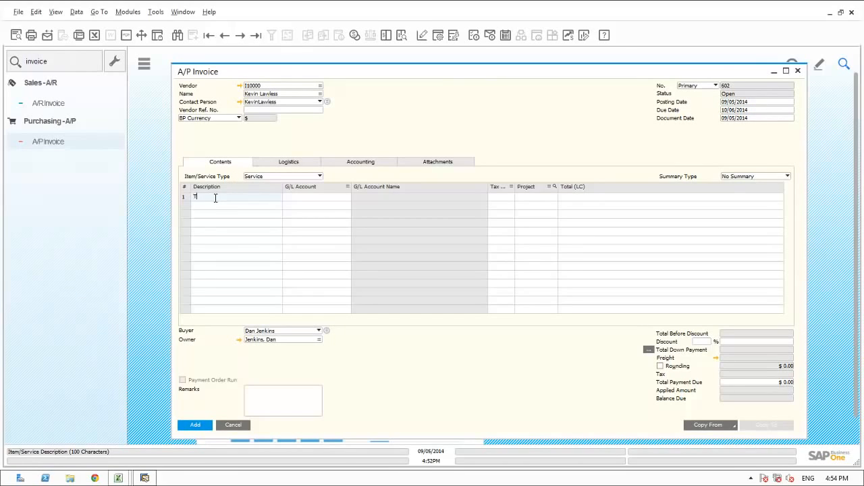
{"action": "type", "text": "ravel airfare"}
{"action": "key", "text": "Tab"}
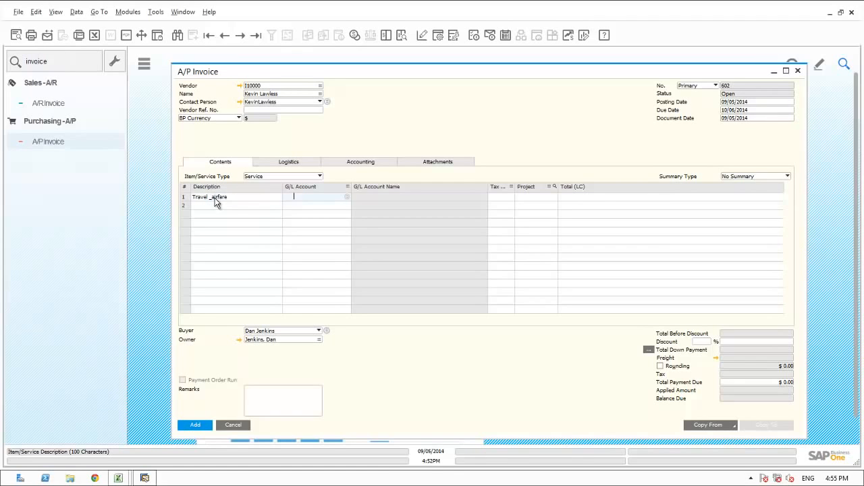
{"action": "key", "text": "Tab"}
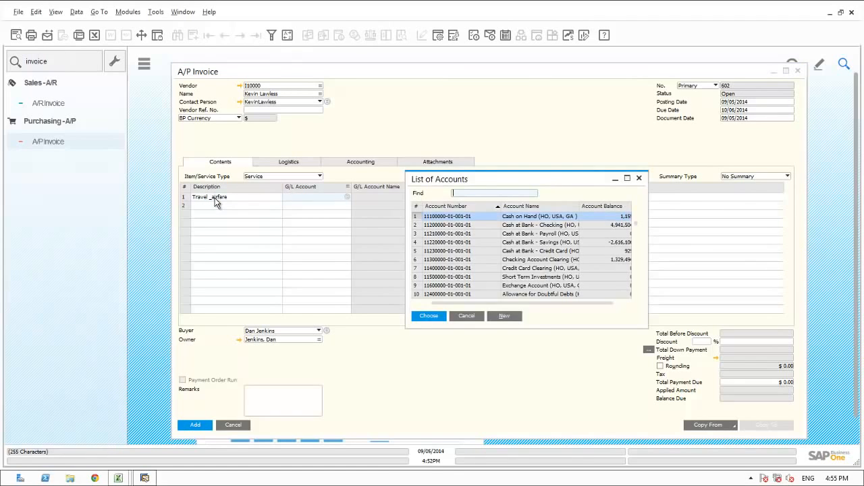
{"action": "type", "text": "61"}
{"action": "left_click", "coordinate": [492, 242]}
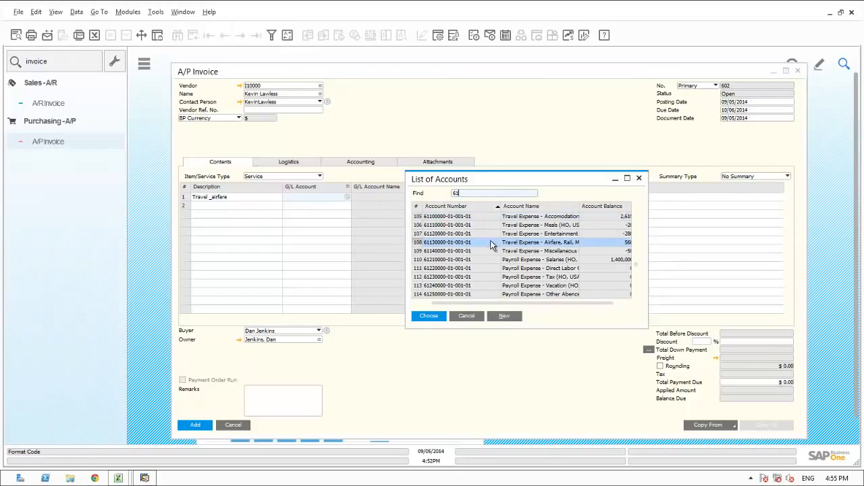
{"action": "left_click", "coordinate": [429, 316]}
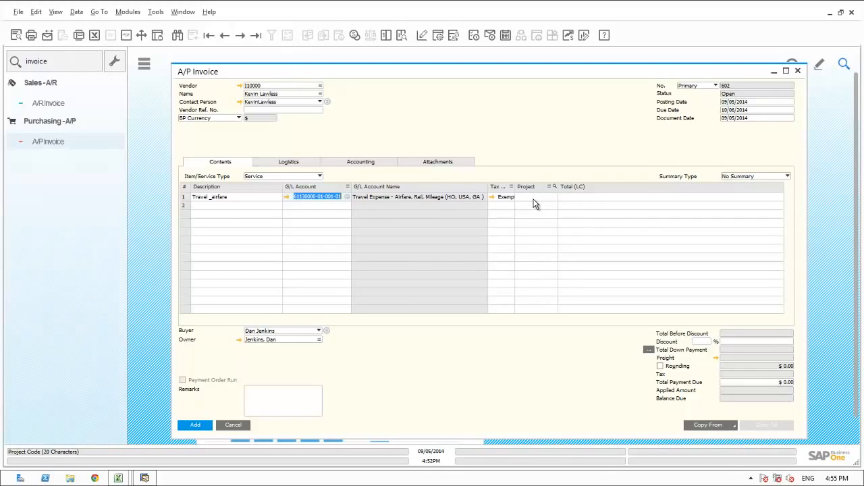
Check the A/P invoice's accounting details for the BP Project field, and set the travel line's total to $1,000
{"action": "left_click", "coordinate": [358, 164]}
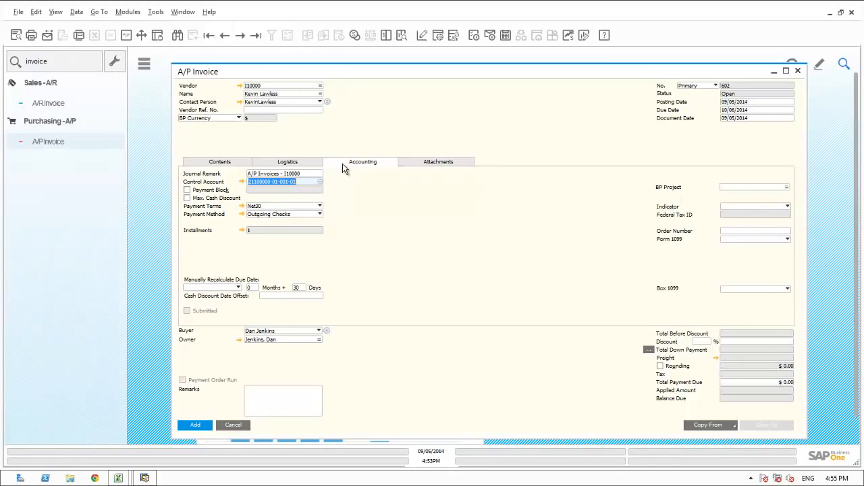
{"action": "left_click", "coordinate": [222, 164]}
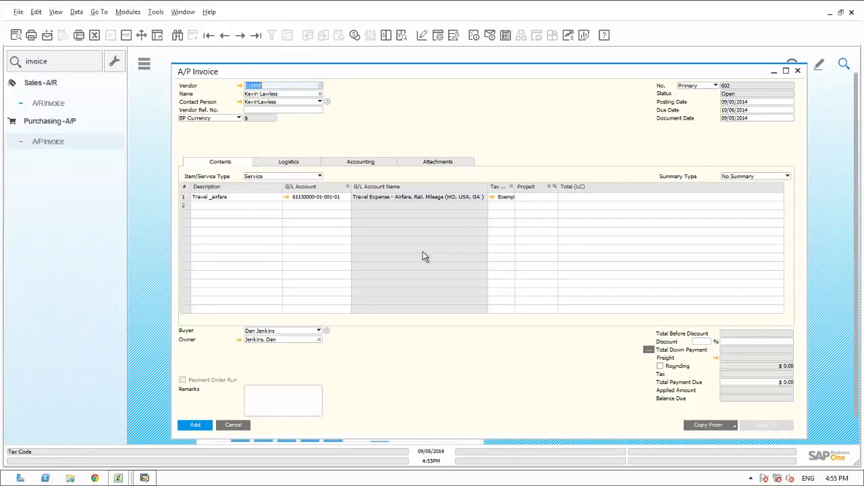
{"action": "left_click", "coordinate": [575, 196]}
{"action": "type", "text": "10"}
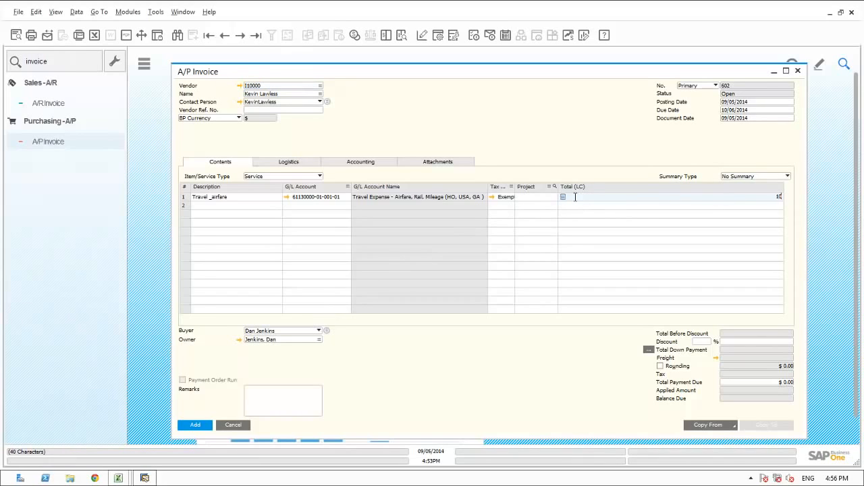
{"action": "type", "text": "00"}
{"action": "key", "text": "Tab"}
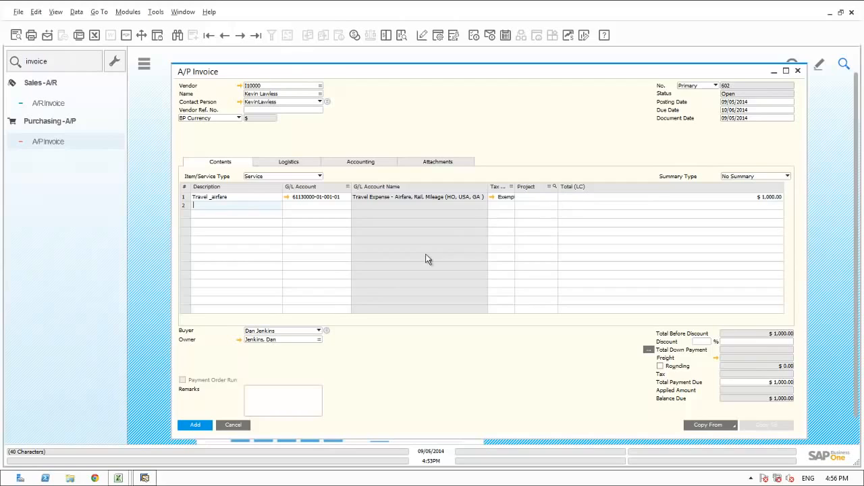
Assign the Mexico project to the travel airfare line and add the A/P invoice
{"action": "left_click", "coordinate": [195, 425]}
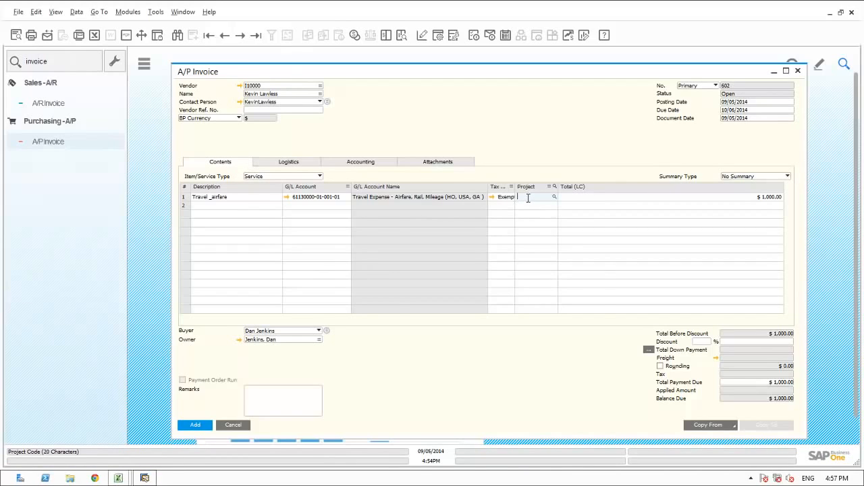
{"action": "key", "text": "Tab"}
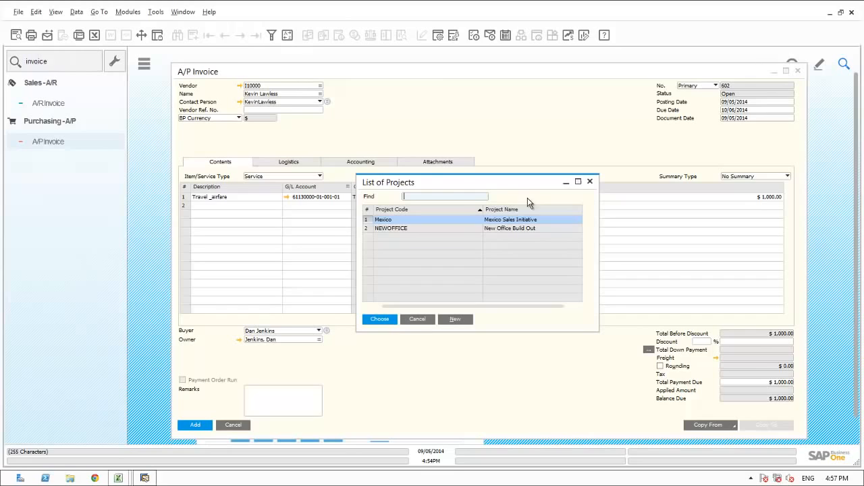
{"action": "double_click", "coordinate": [402, 220]}
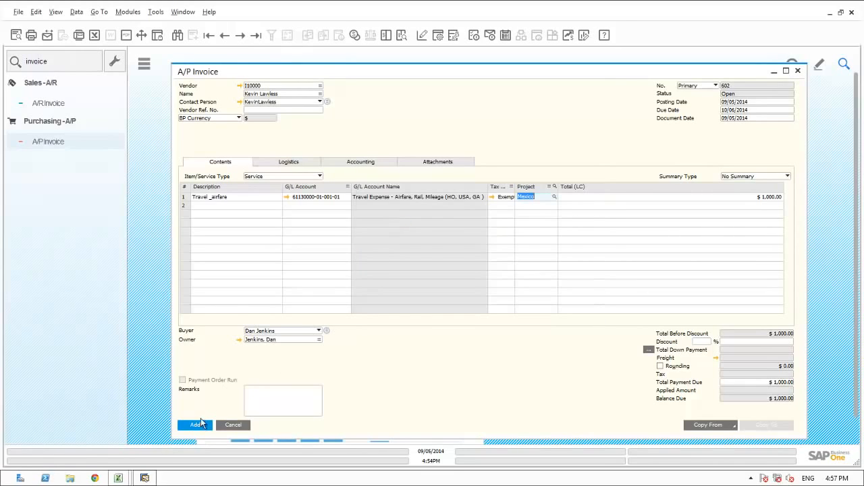
{"action": "left_click", "coordinate": [352, 164]}
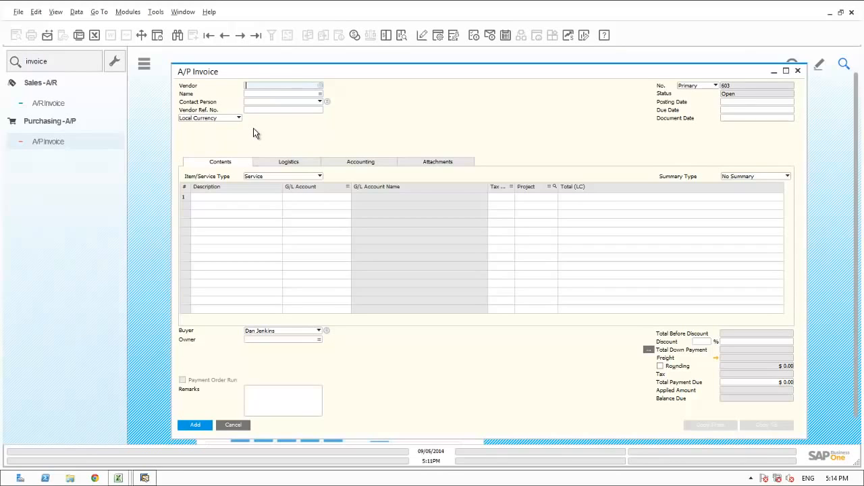
Edit the A/P Invoice form layout to move the BP Project field into the header below the currency, and save the changes
{"action": "left_click", "coordinate": [158, 14]}
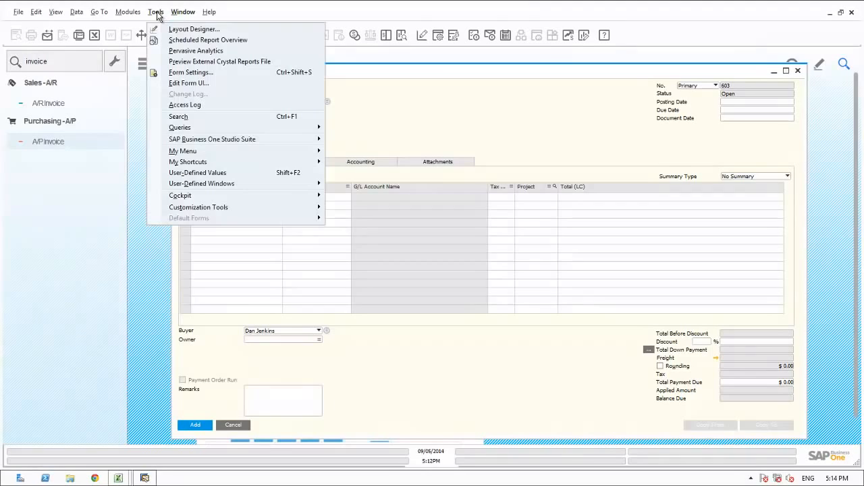
{"action": "left_click", "coordinate": [192, 83]}
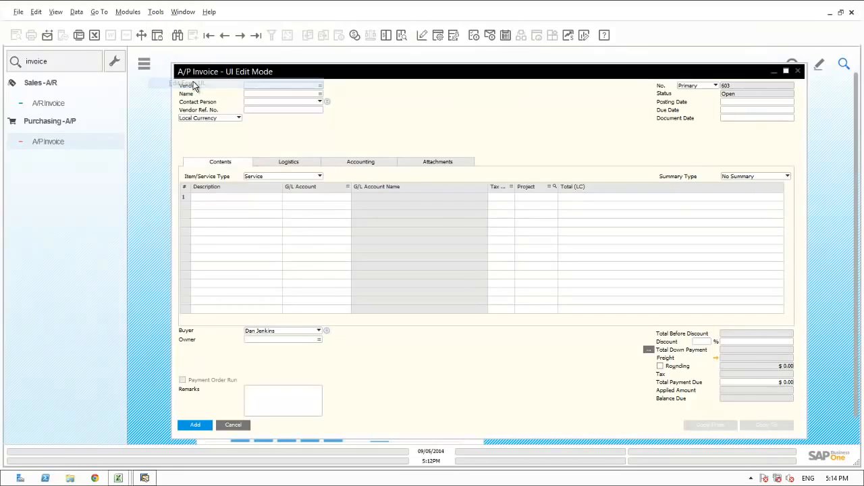
{"action": "left_click", "coordinate": [362, 162]}
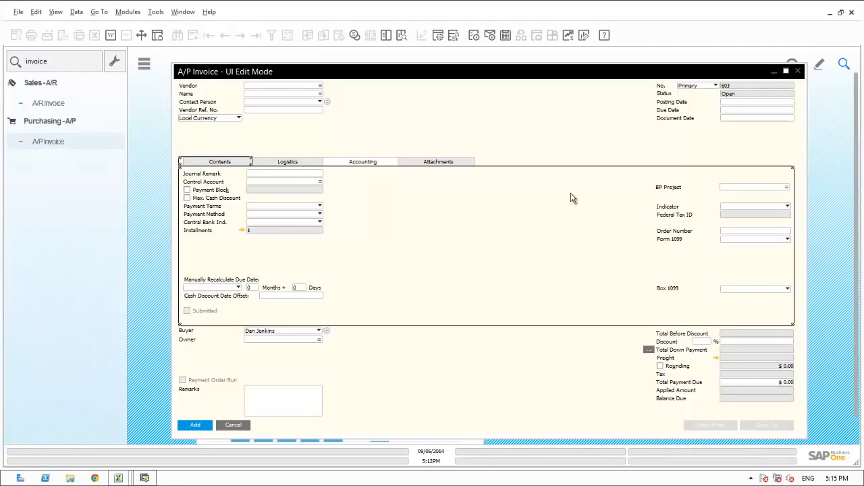
{"action": "left_click", "coordinate": [665, 189]}
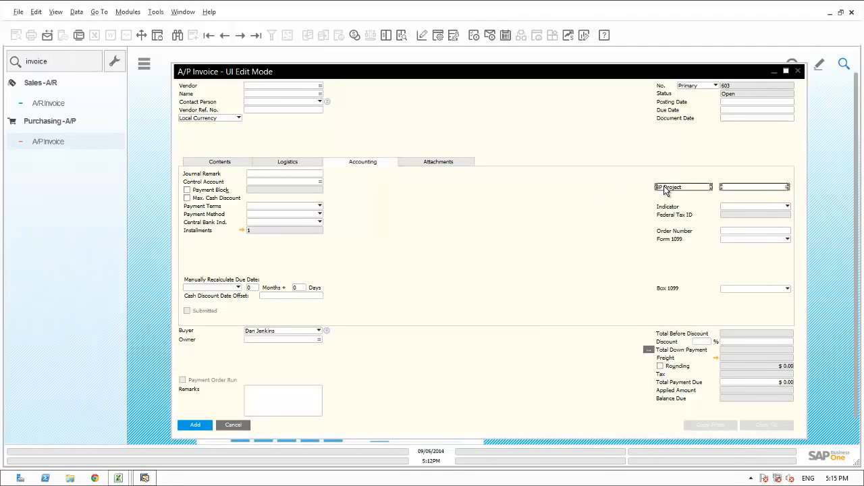
{"action": "left_click_drag", "start_coordinate": [665, 190], "coordinate": [190, 133]}
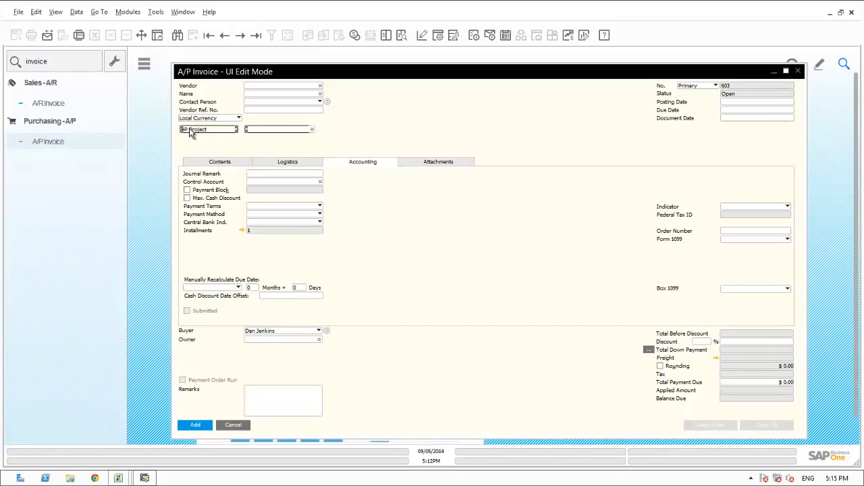
{"action": "key", "text": "Escape"}
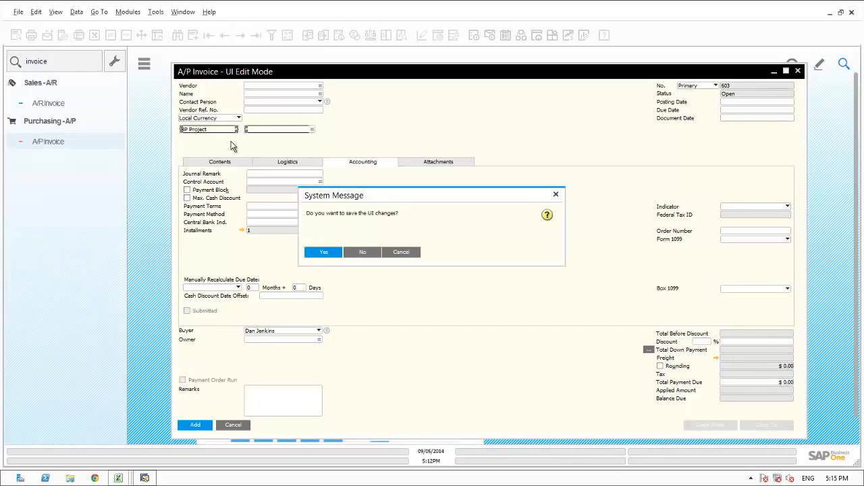
{"action": "left_click", "coordinate": [333, 254]}
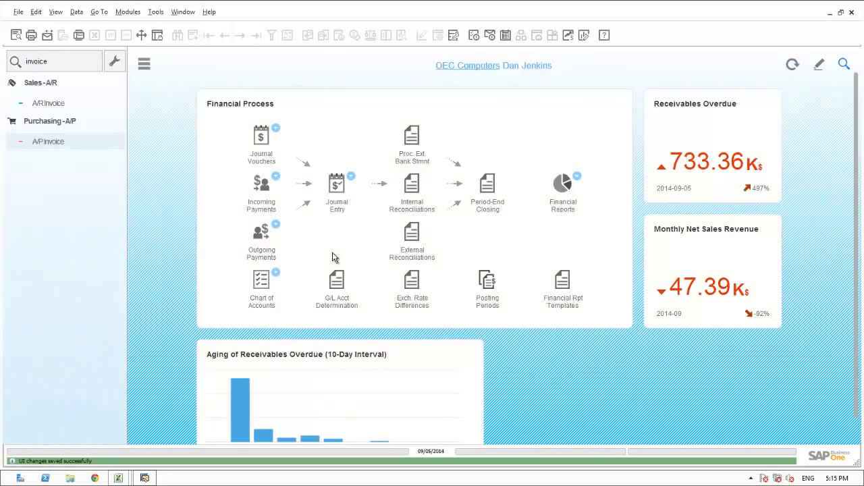
Start another A/P invoice and select the first vendor in the business partner list
{"action": "left_click", "coordinate": [51, 143]}
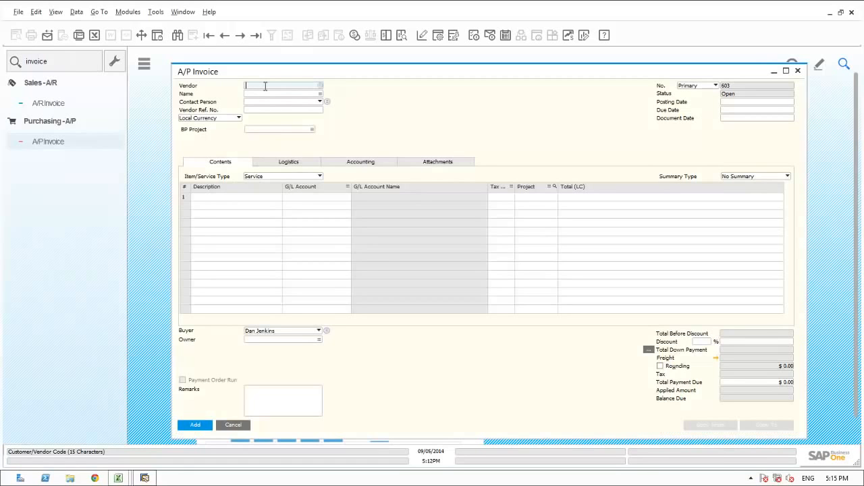
{"action": "key", "text": "Tab"}
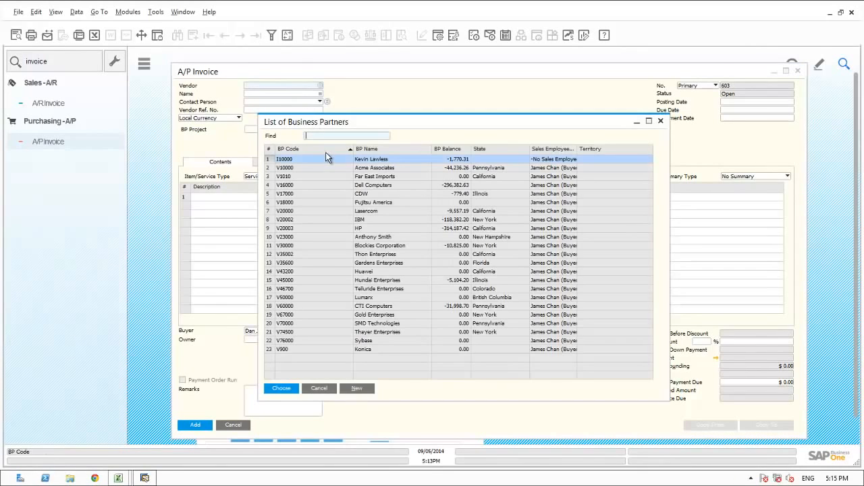
{"action": "double_click", "coordinate": [322, 159]}
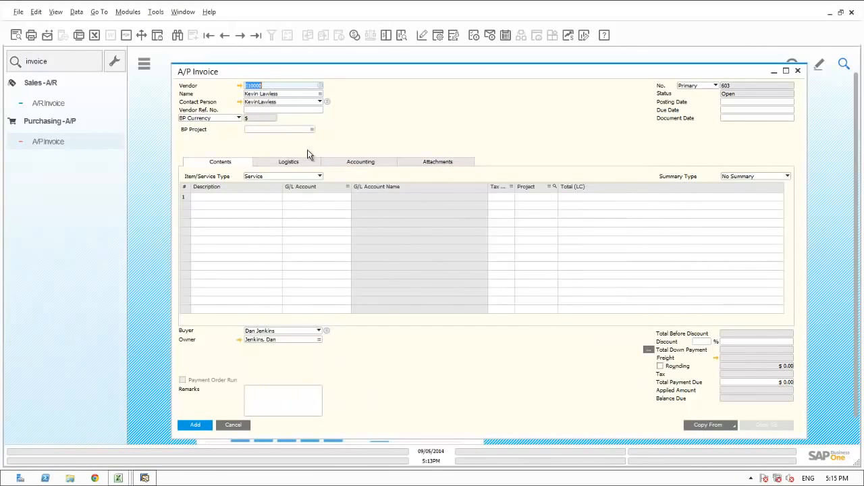
Set the A/P invoice's BP Project to Mexico and its posting date to 09/05/2014
{"action": "left_click", "coordinate": [289, 129]}
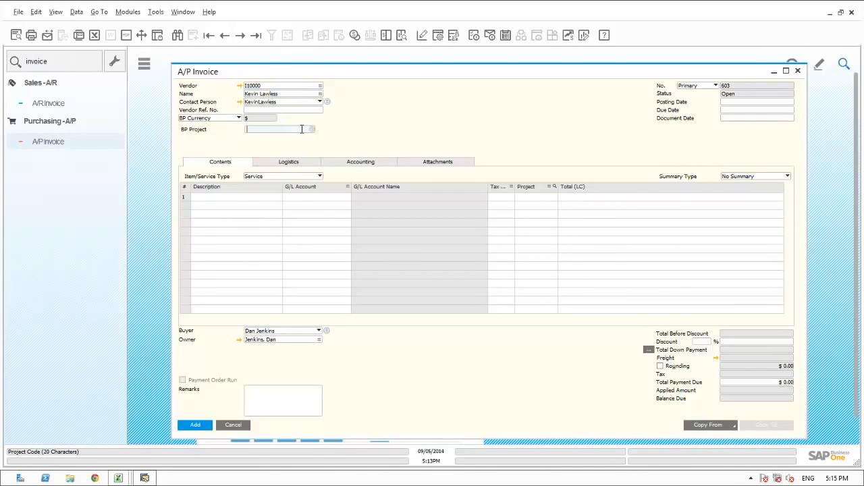
{"action": "left_click", "coordinate": [313, 129]}
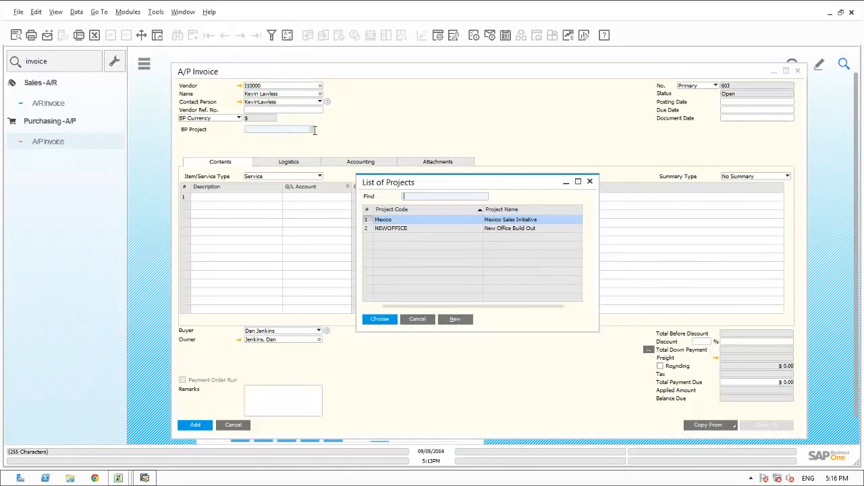
{"action": "double_click", "coordinate": [399, 221]}
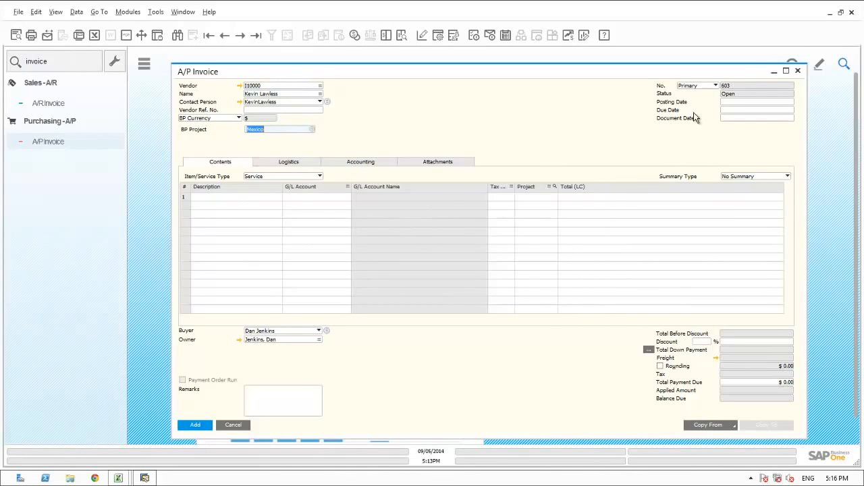
{"action": "left_click", "coordinate": [734, 102]}
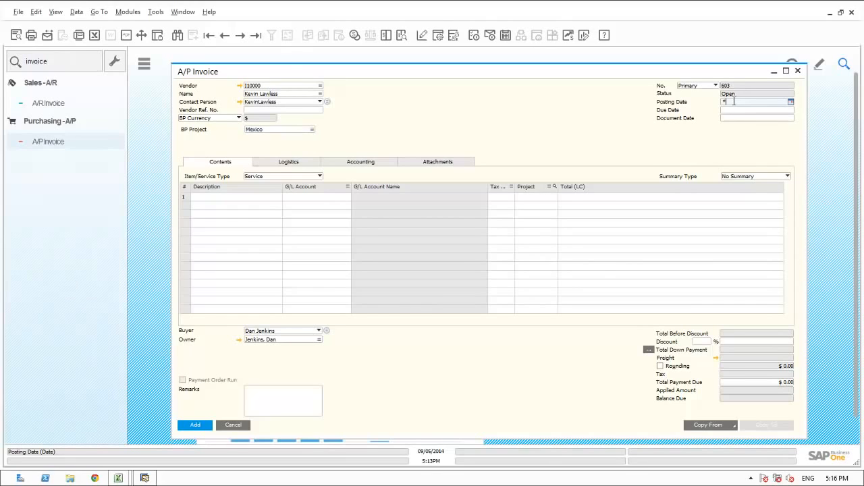
{"action": "key", "text": "Tab"}
{"action": "left_click", "coordinate": [215, 196]}
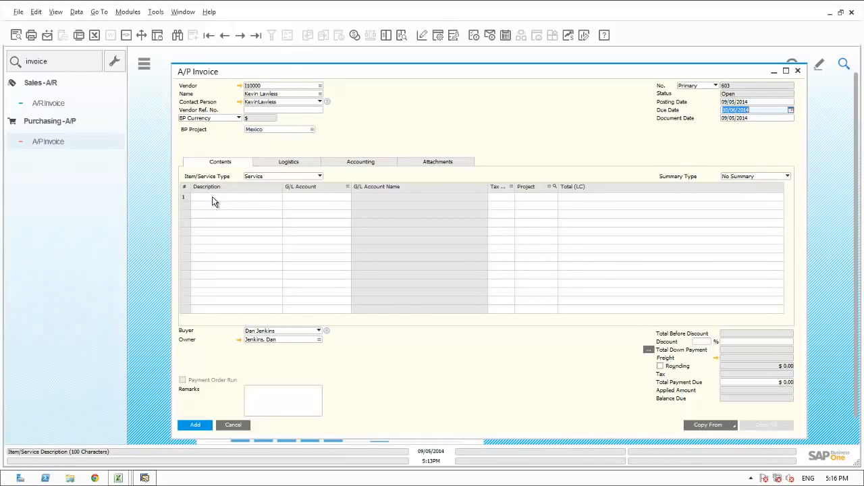
{"action": "type", "text": "Travel"}
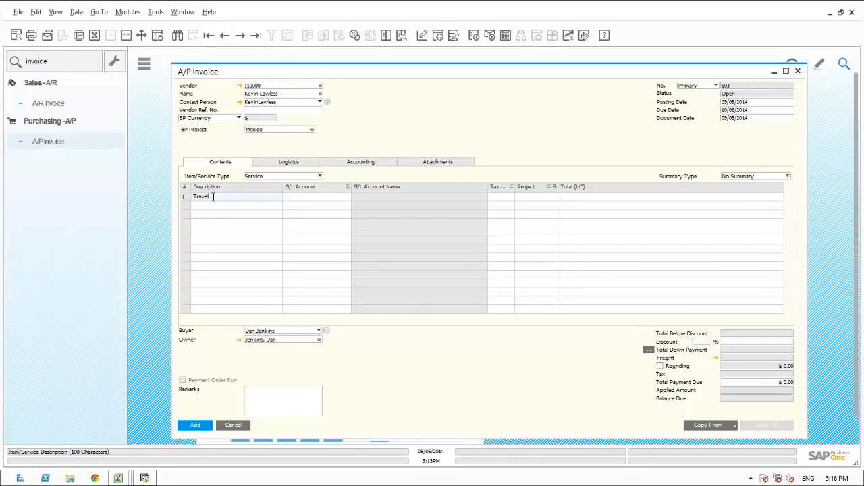
{"action": "key", "text": "Tab"}
{"action": "key", "text": "Tab"}
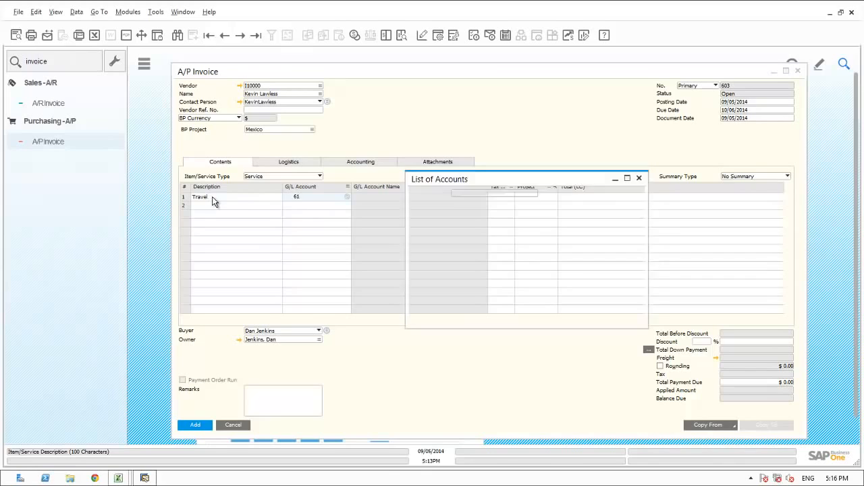
{"action": "double_click", "coordinate": [459, 244]}
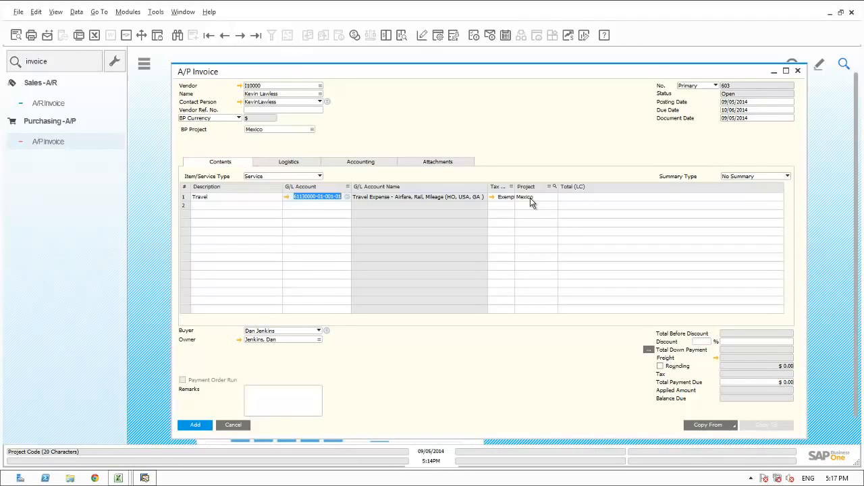
{"action": "left_click", "coordinate": [233, 424]}
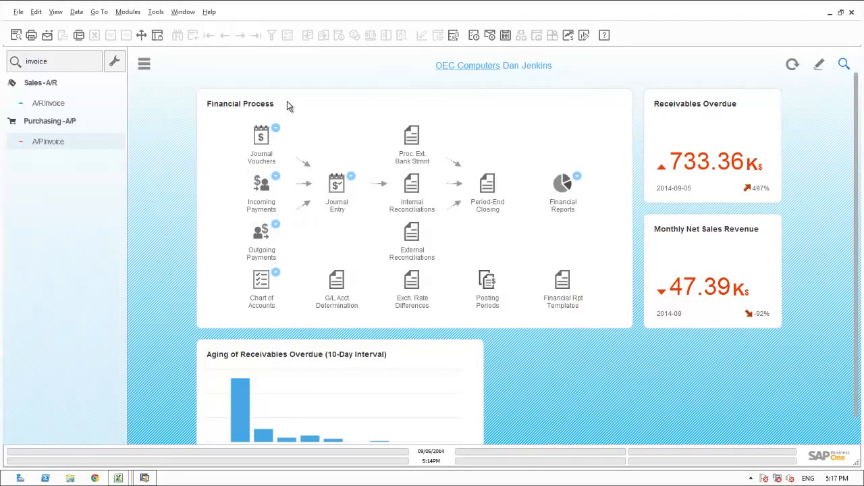
Run the Profit and Loss Statement for 01/01/2014 to 12/31/2014, restricted to the Mexico project
{"action": "left_click", "coordinate": [578, 179]}
{"action": "left_click", "coordinate": [622, 242]}
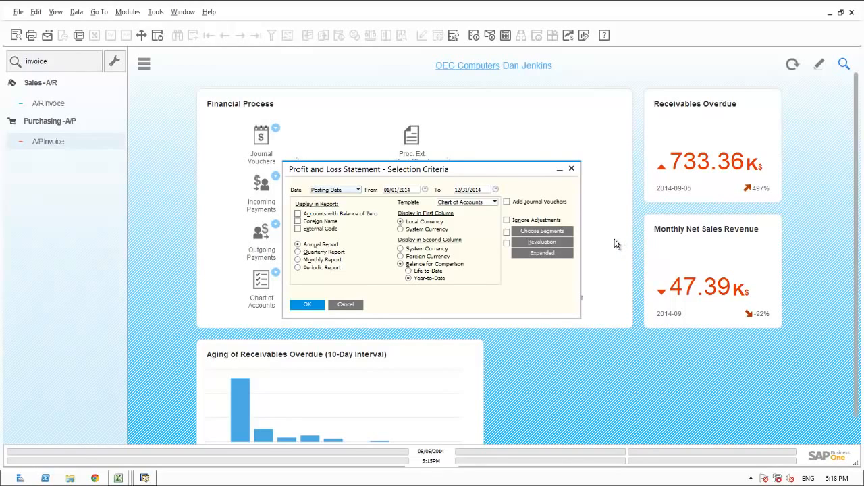
{"action": "left_click", "coordinate": [534, 253]}
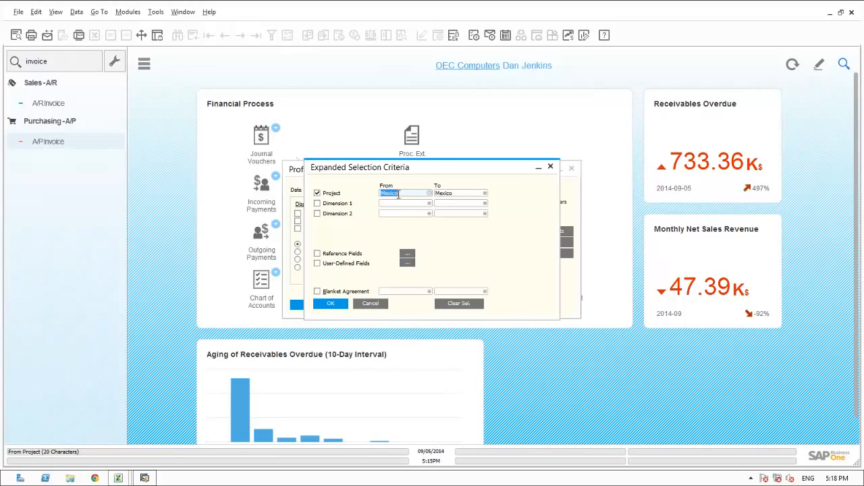
{"action": "left_click", "coordinate": [327, 305]}
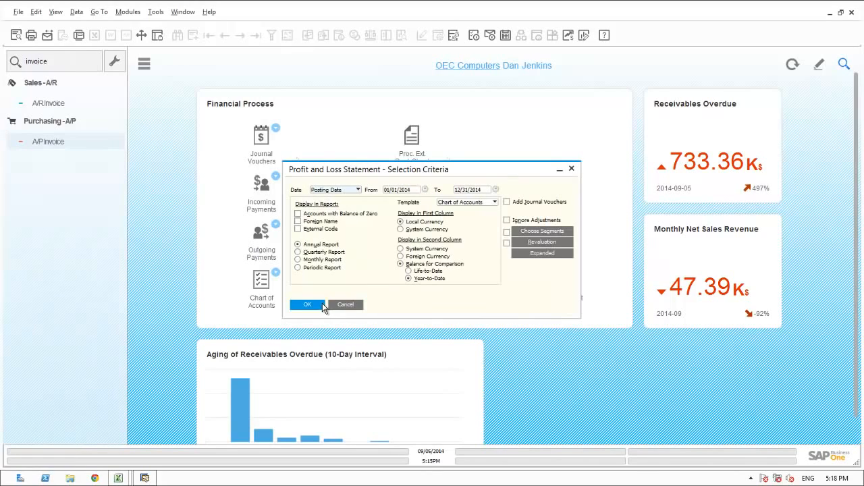
{"action": "left_click", "coordinate": [306, 306]}
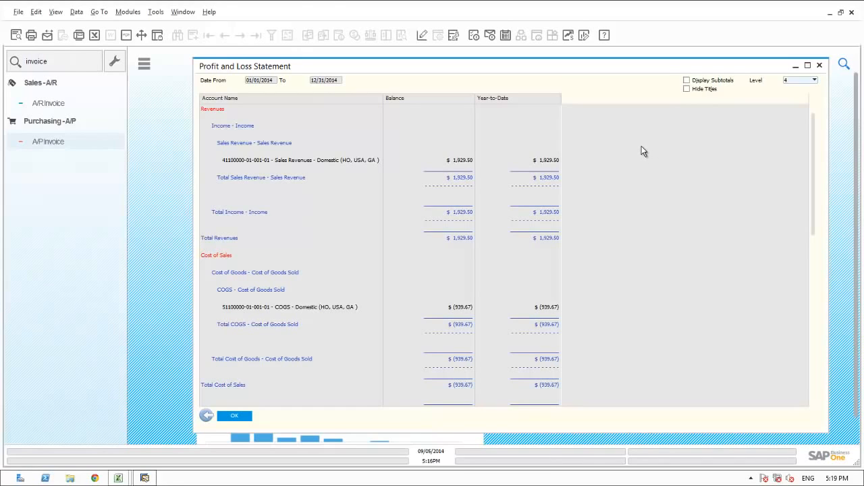
Preview the Profit and Loss Statement as a printable report, and close all open windows
{"action": "left_click", "coordinate": [15, 36]}
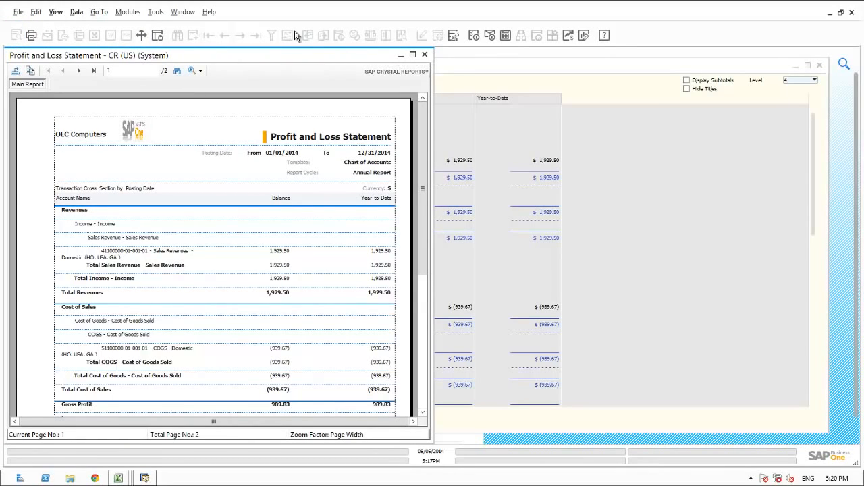
{"action": "left_click", "coordinate": [183, 12]}
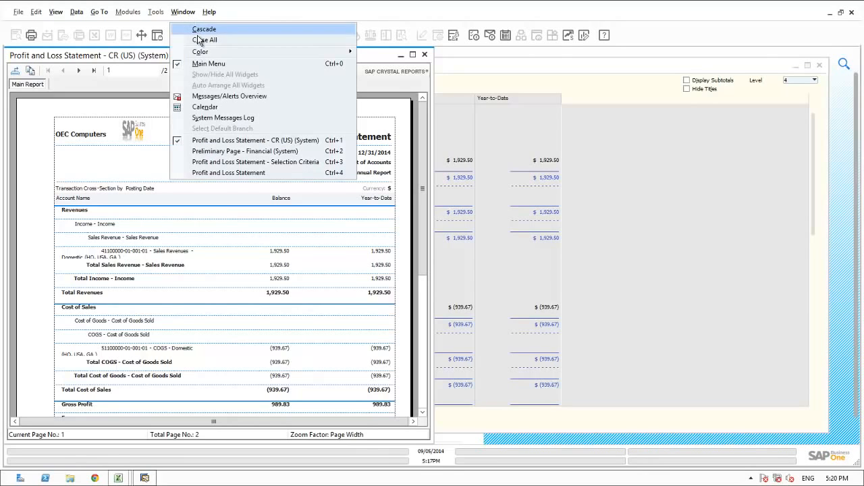
{"action": "left_click", "coordinate": [197, 38]}
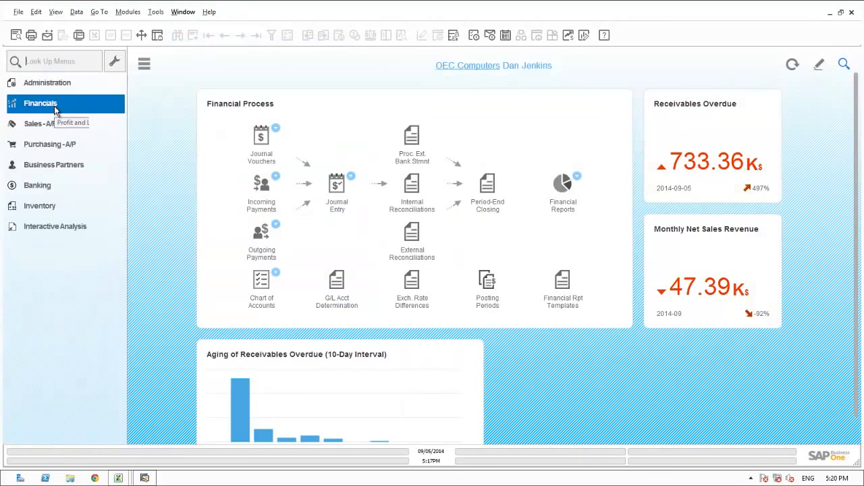
Run the Transaction Report by Projects for the Mexico project and expand all its transactions
{"action": "left_click", "coordinate": [56, 106]}
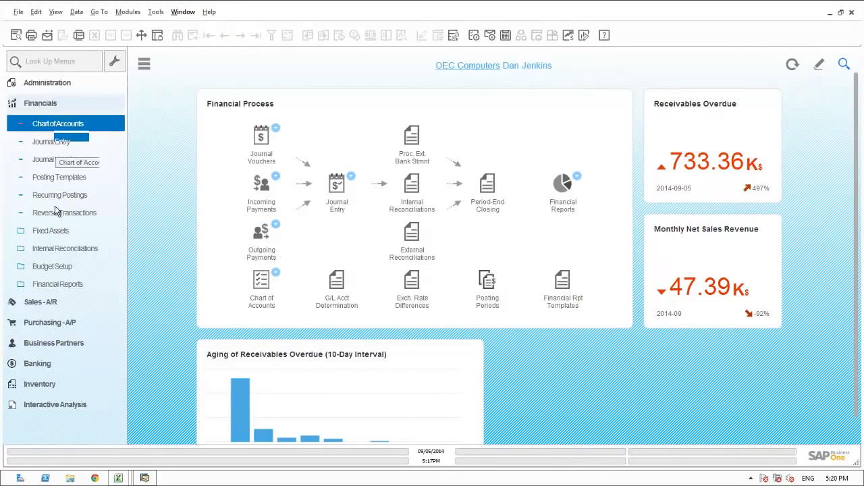
{"action": "left_click", "coordinate": [55, 286]}
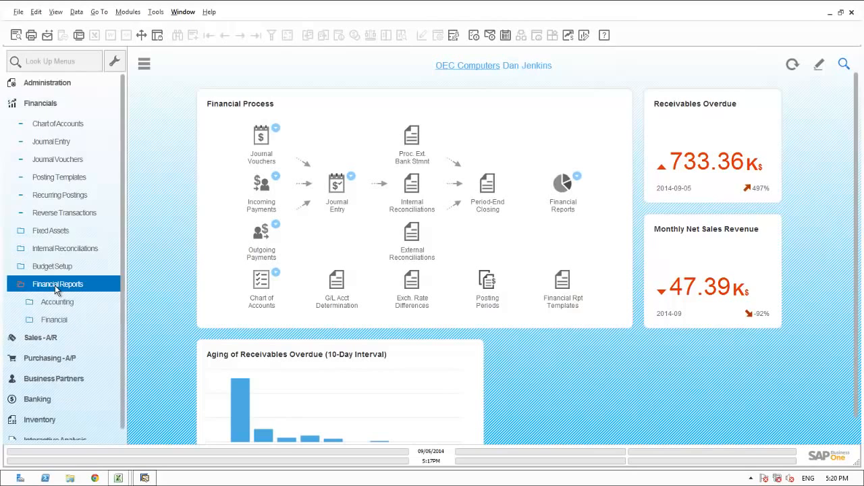
{"action": "left_click", "coordinate": [56, 292]}
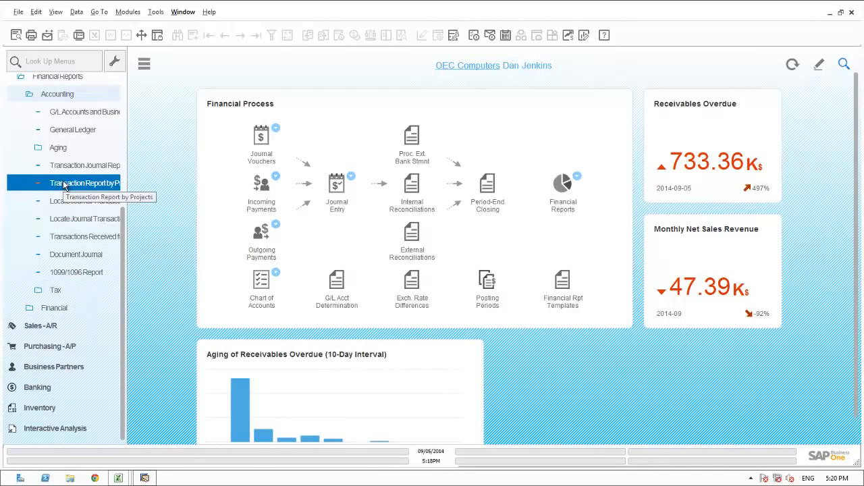
{"action": "left_click", "coordinate": [64, 186]}
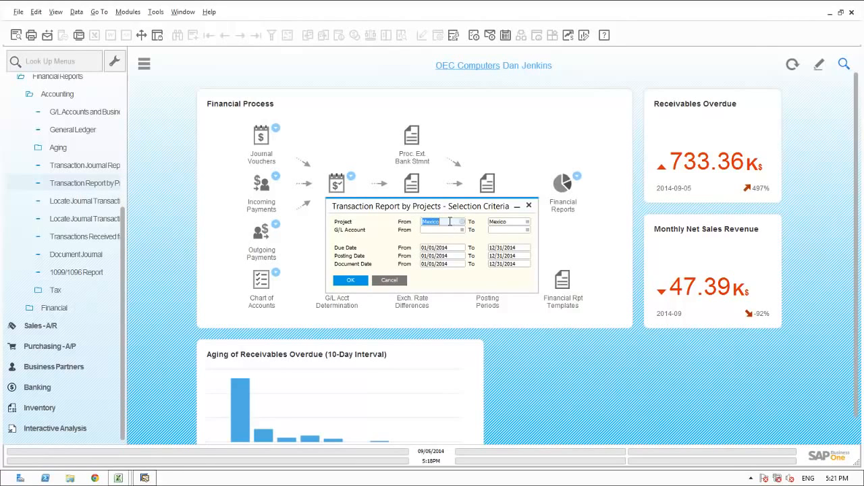
{"action": "left_click", "coordinate": [350, 281]}
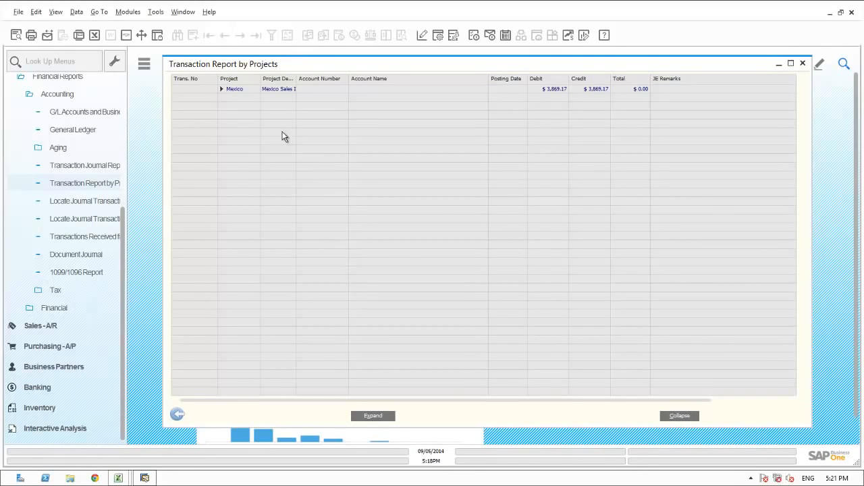
{"action": "left_click", "coordinate": [372, 415]}
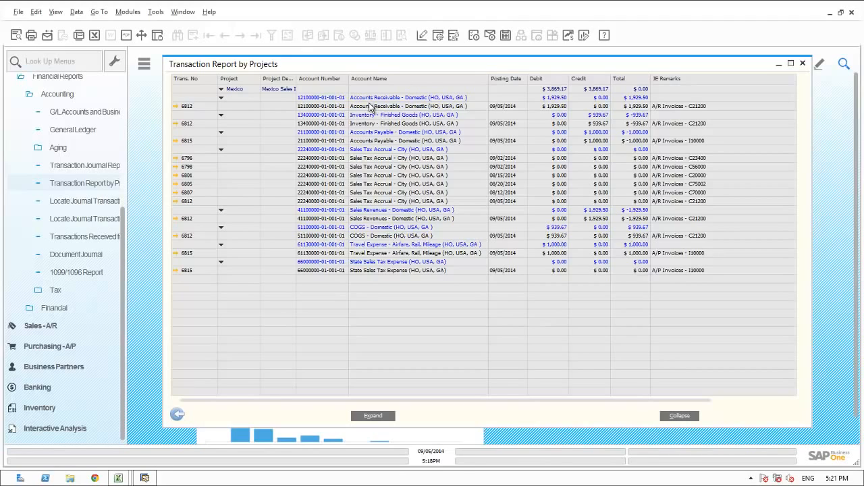
Examine the journal entry behind the accounts receivable transaction and its source A/R invoice, and return to the project report
{"action": "left_click", "coordinate": [176, 106]}
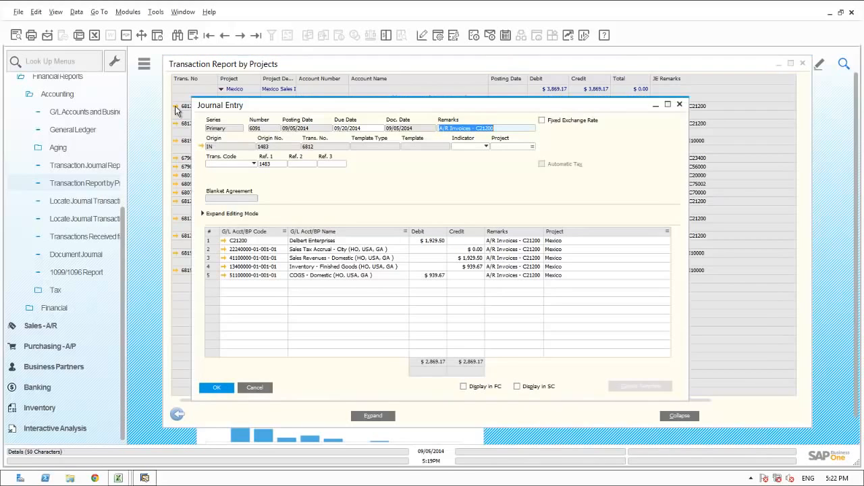
{"action": "left_click", "coordinate": [204, 147]}
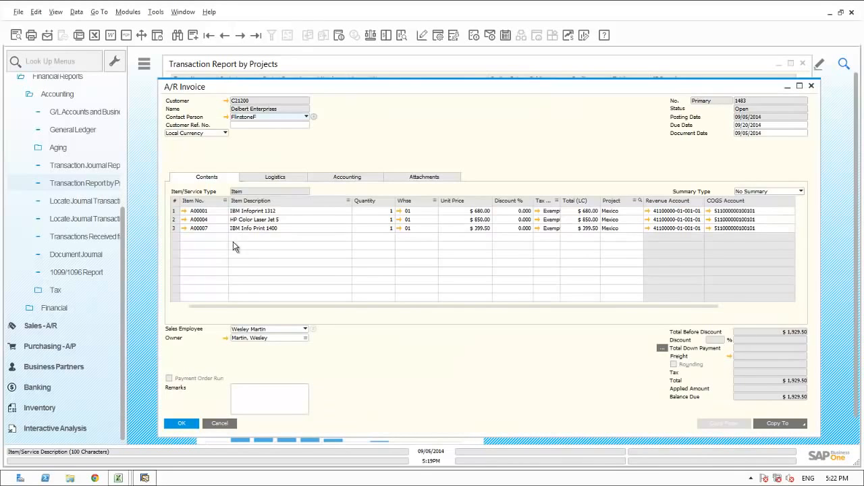
{"action": "left_click", "coordinate": [219, 423]}
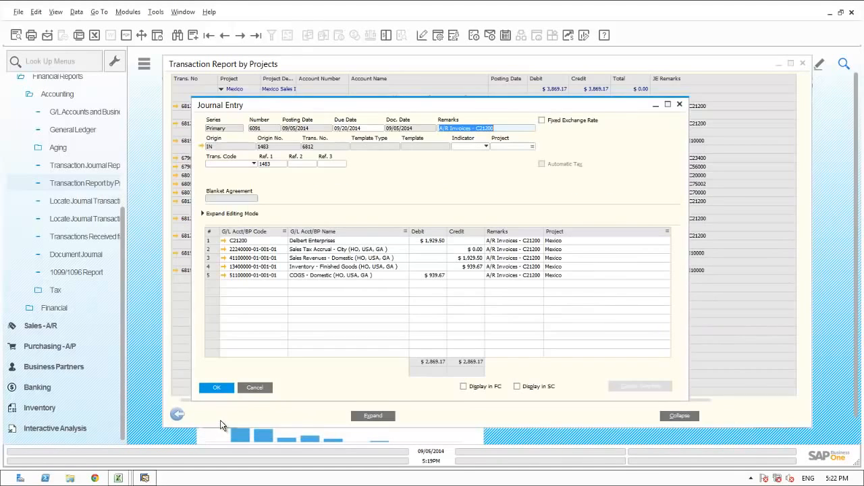
{"action": "left_click", "coordinate": [254, 389]}
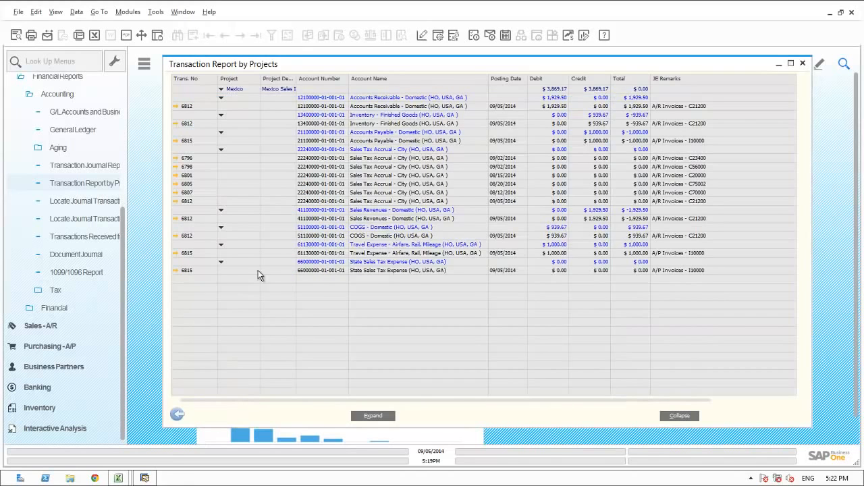